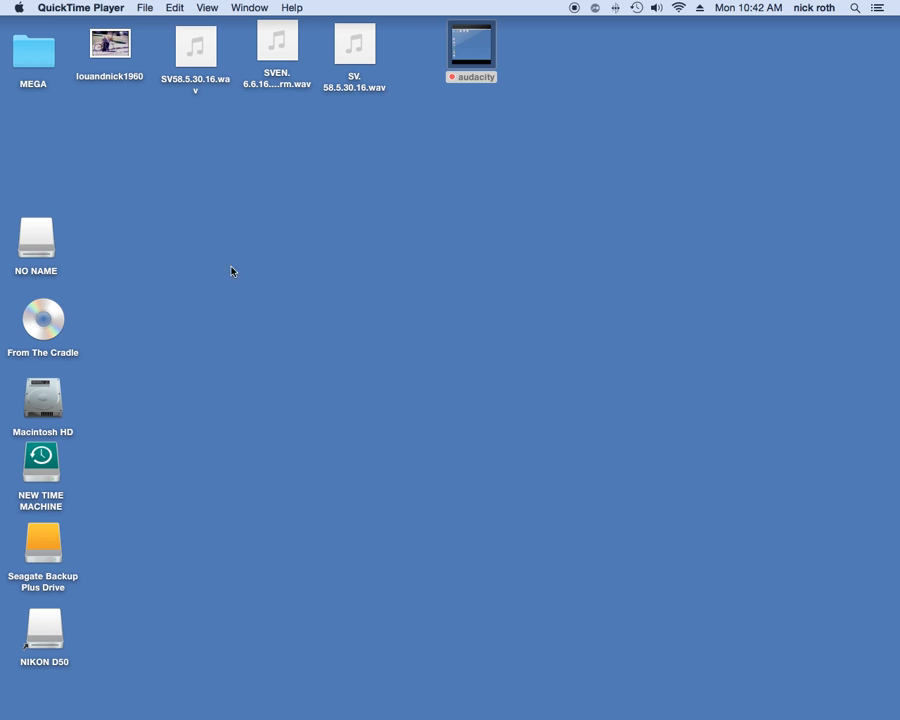
Look through the WAV recordings in the MPGLANG1 folder on the NO NAME drive, and close both folder windows
click(36, 244)
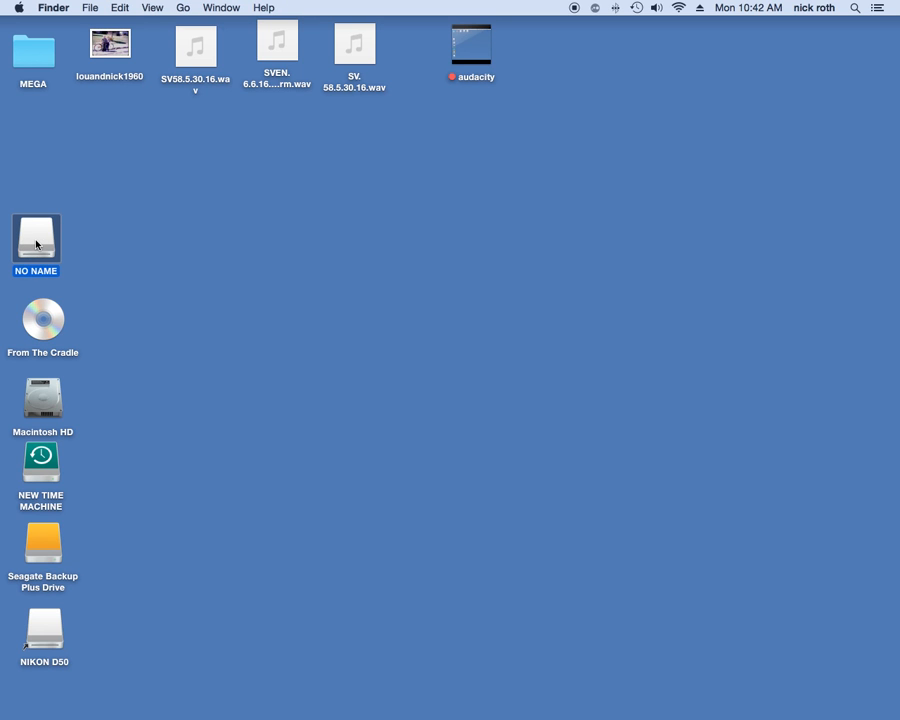
double_click(36, 244)
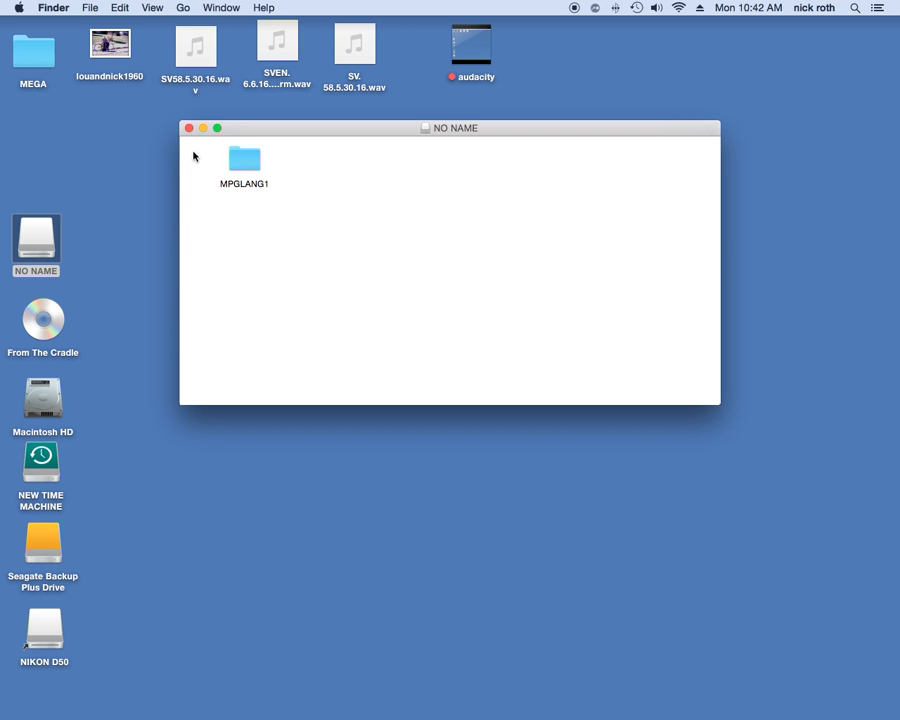
double_click(245, 163)
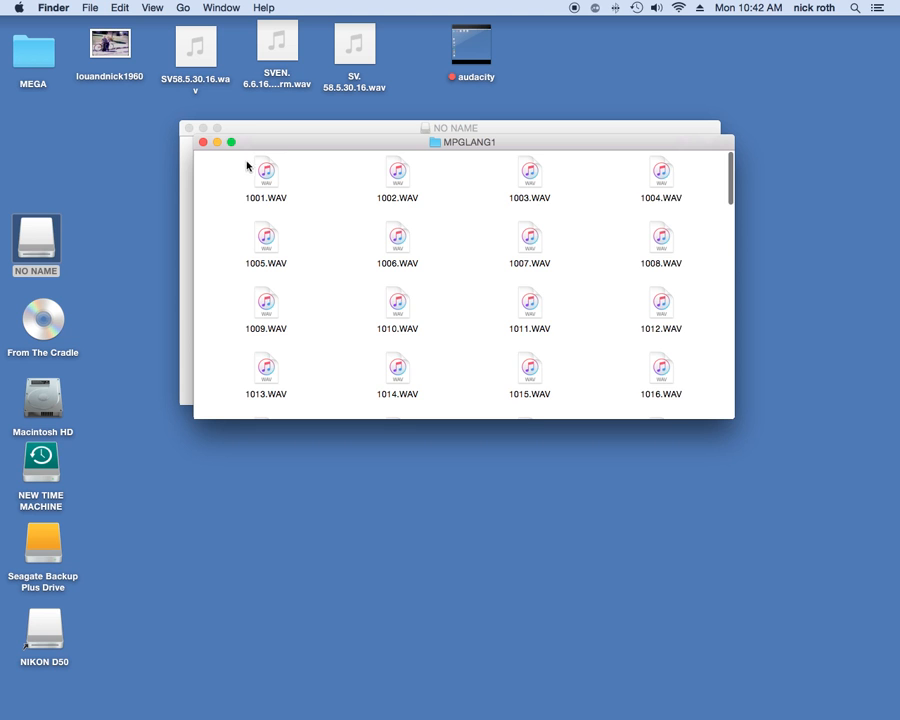
scroll(464, 340, down, 5)
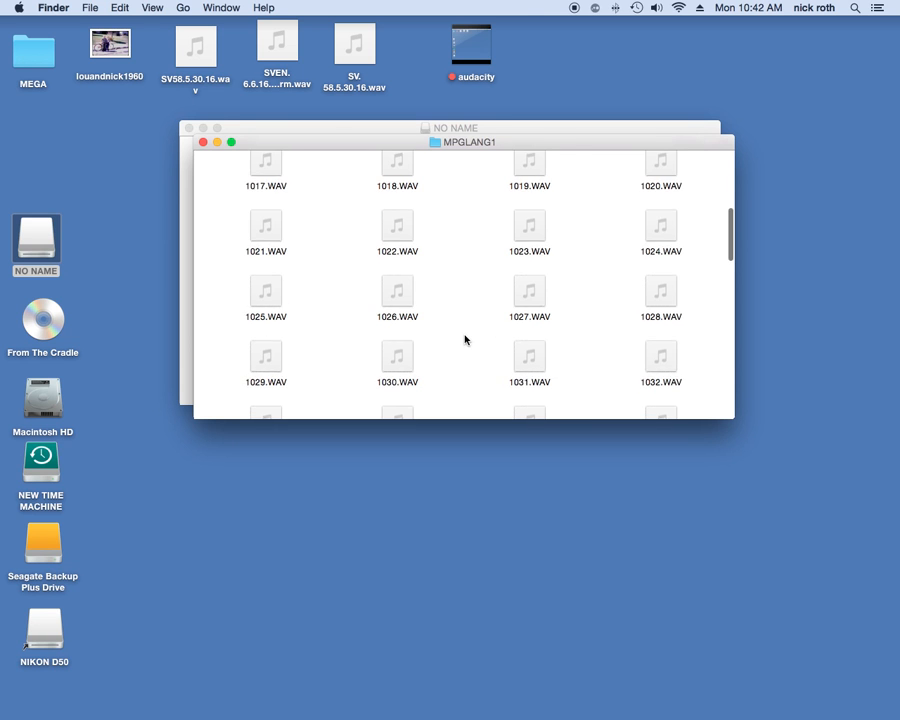
scroll(464, 340, up, 5)
scroll(464, 340, down, 15)
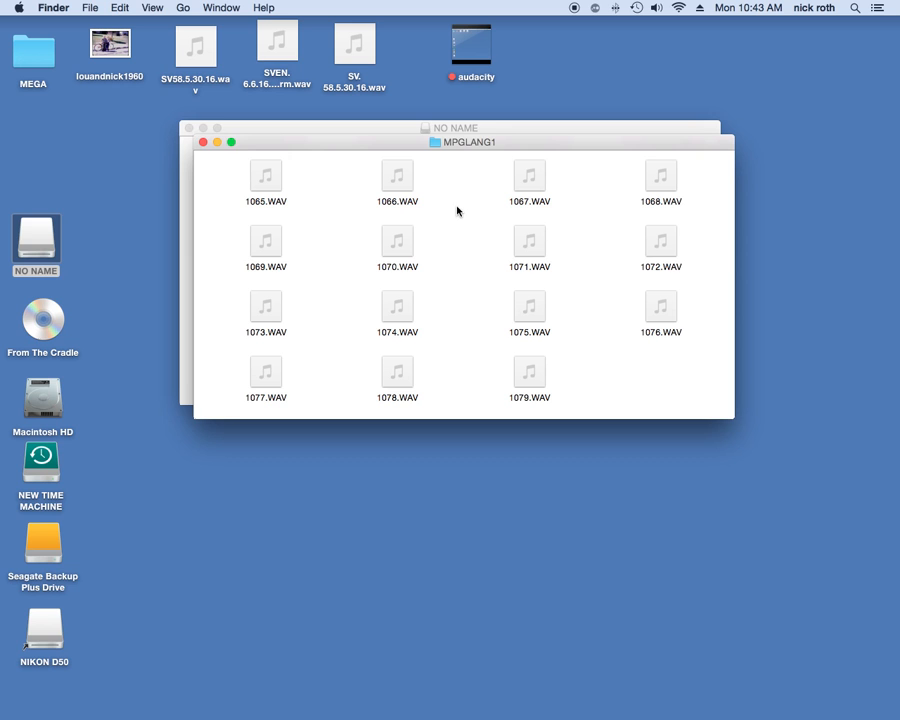
click(202, 145)
click(187, 131)
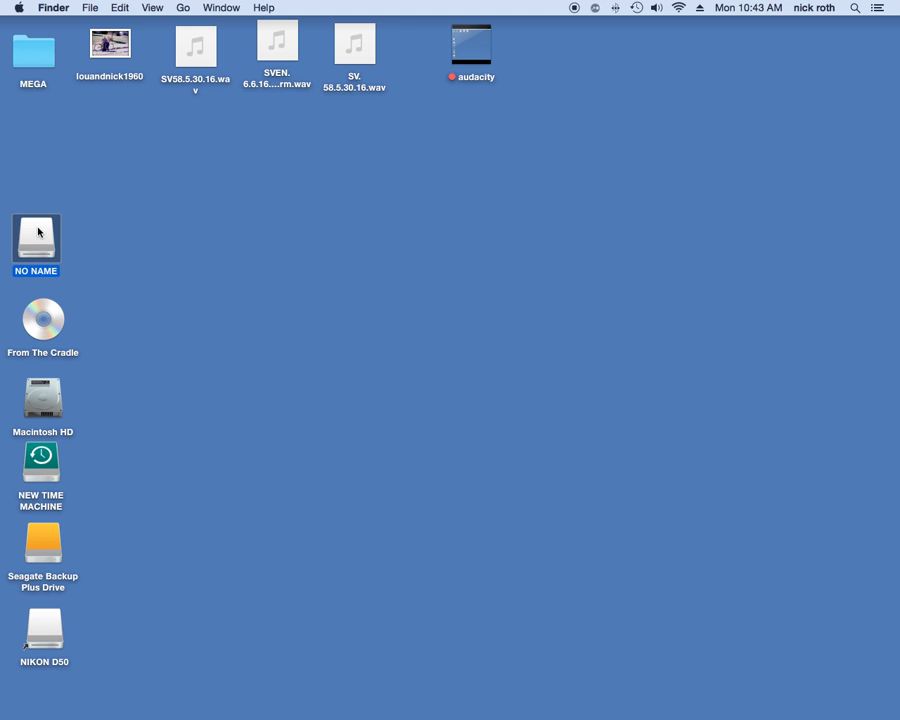
Look for Audacity in the Applications folder, and close the folder window
mouse_move(778, 706)
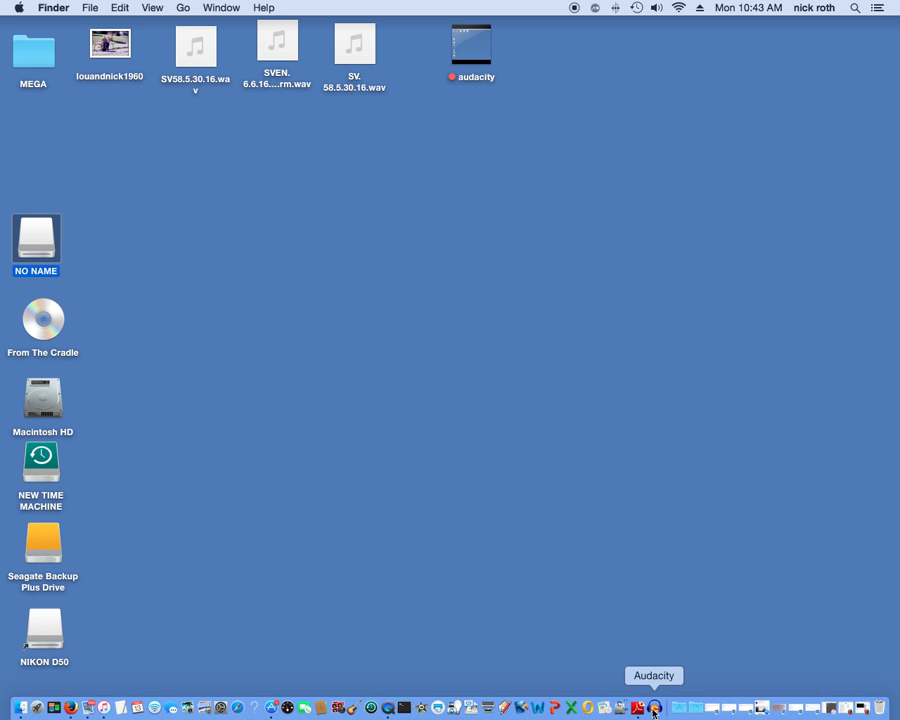
mouse_move(652, 716)
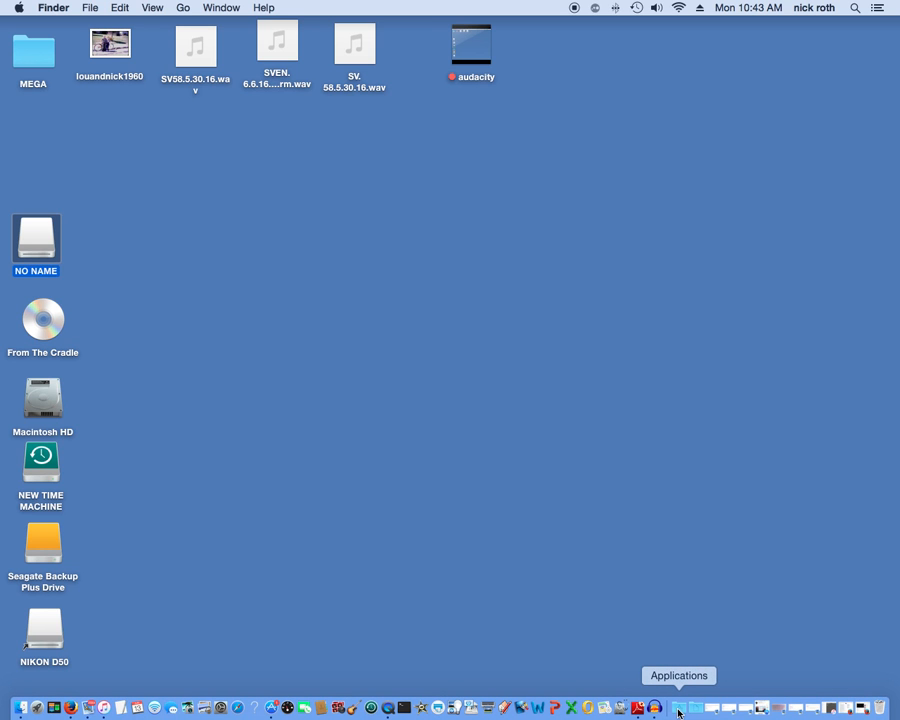
click(678, 709)
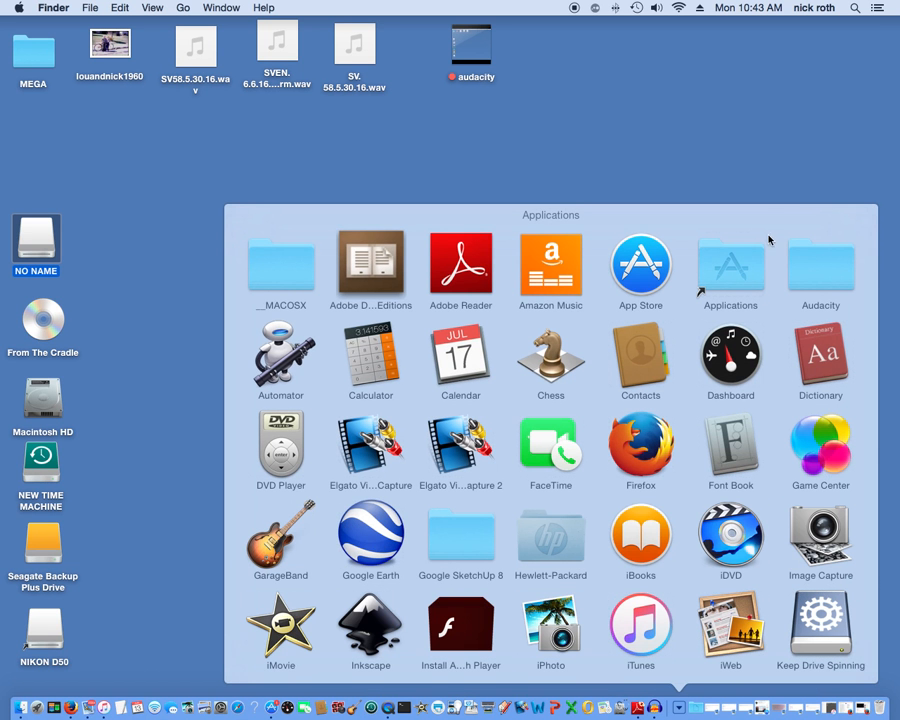
click(150, 396)
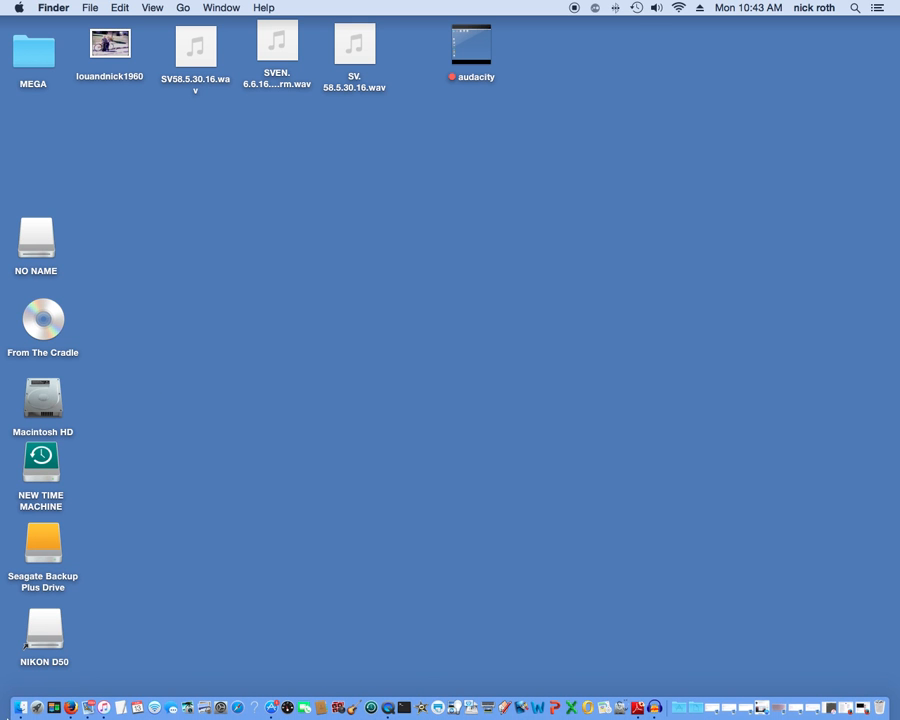
click(21, 710)
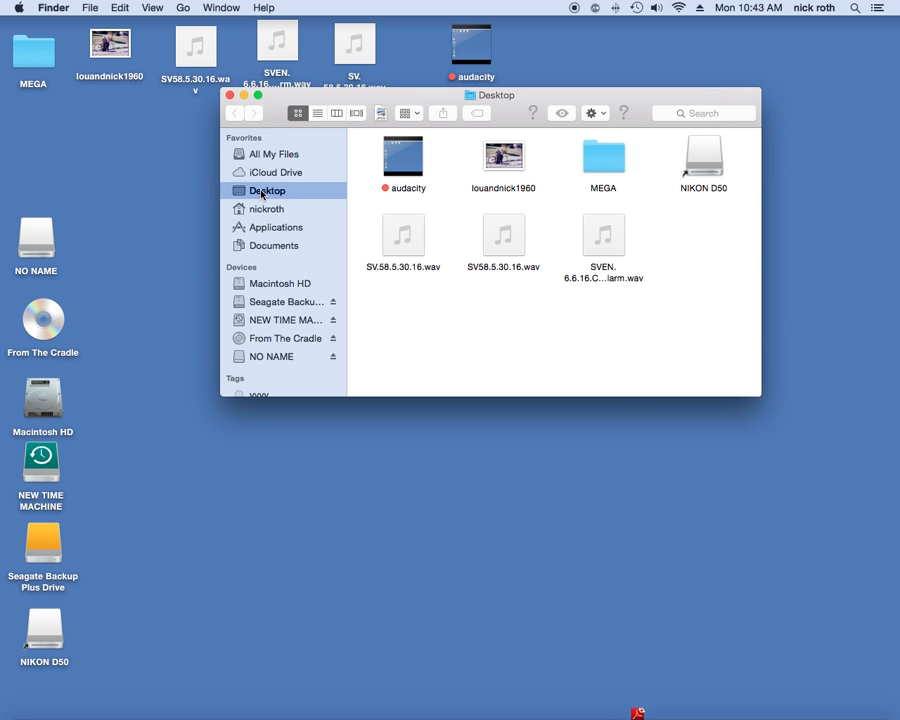
click(262, 228)
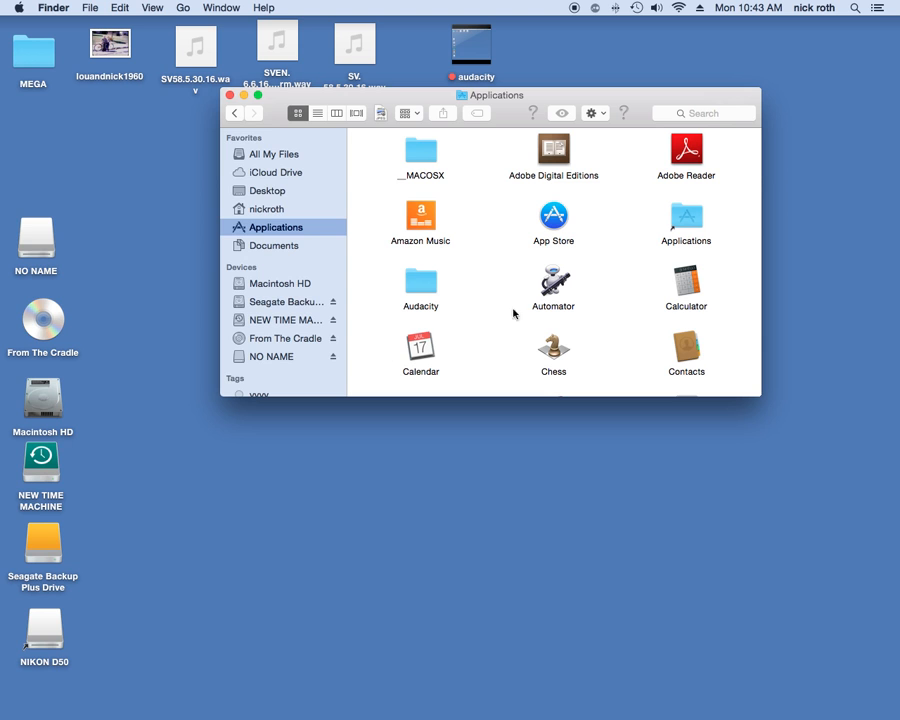
mouse_move(680, 706)
click(230, 95)
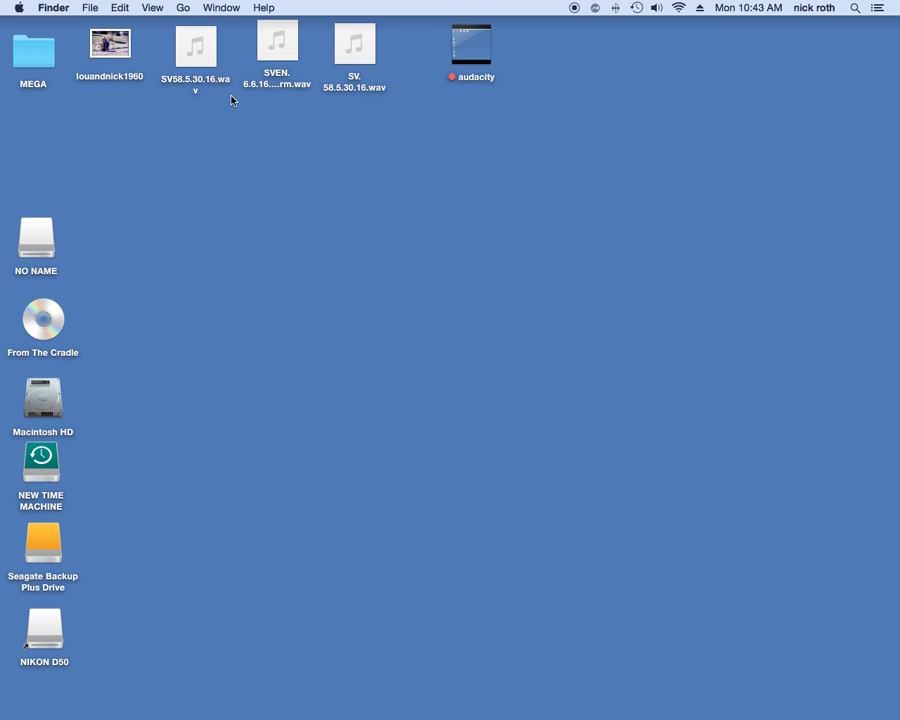
Launch Audacity and open 1079.WAV from the MPGLANG1 folder on the NO NAME drive, making a copy of the file before editing
click(655, 707)
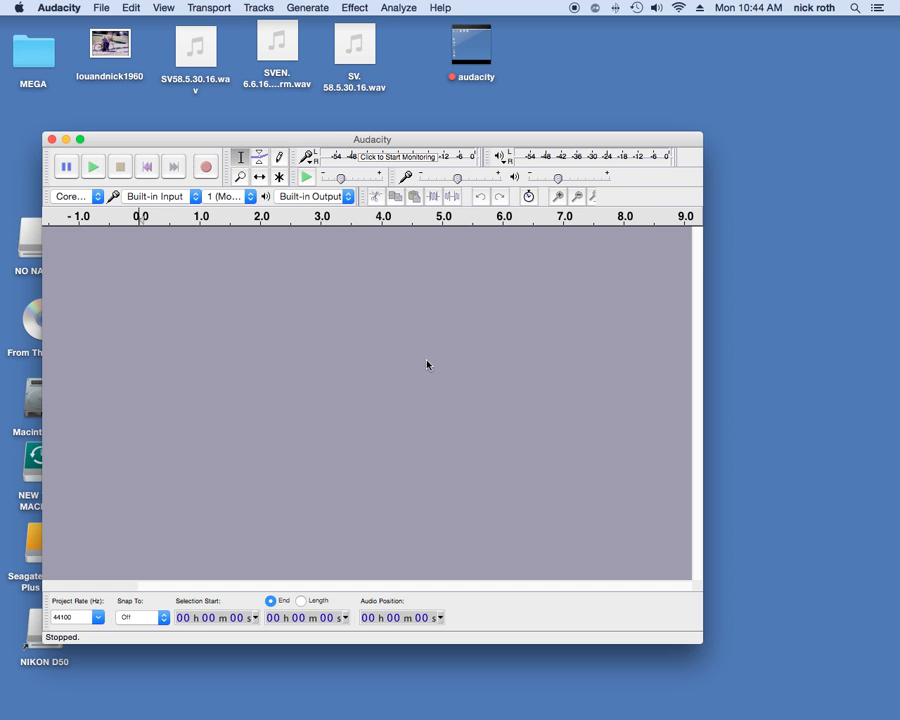
drag(306, 145, 376, 117)
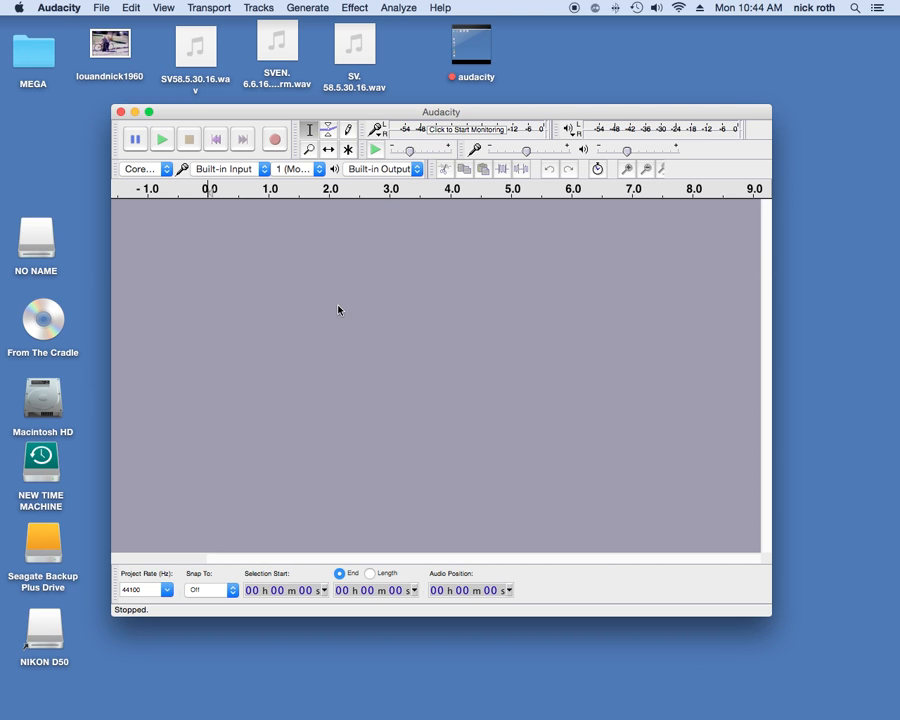
click(101, 10)
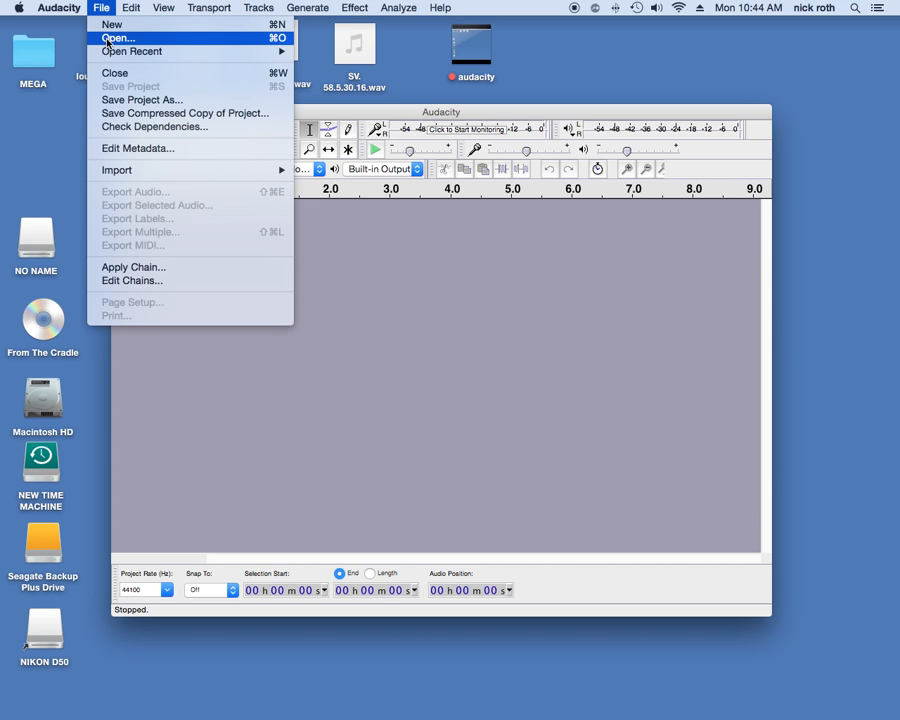
click(107, 40)
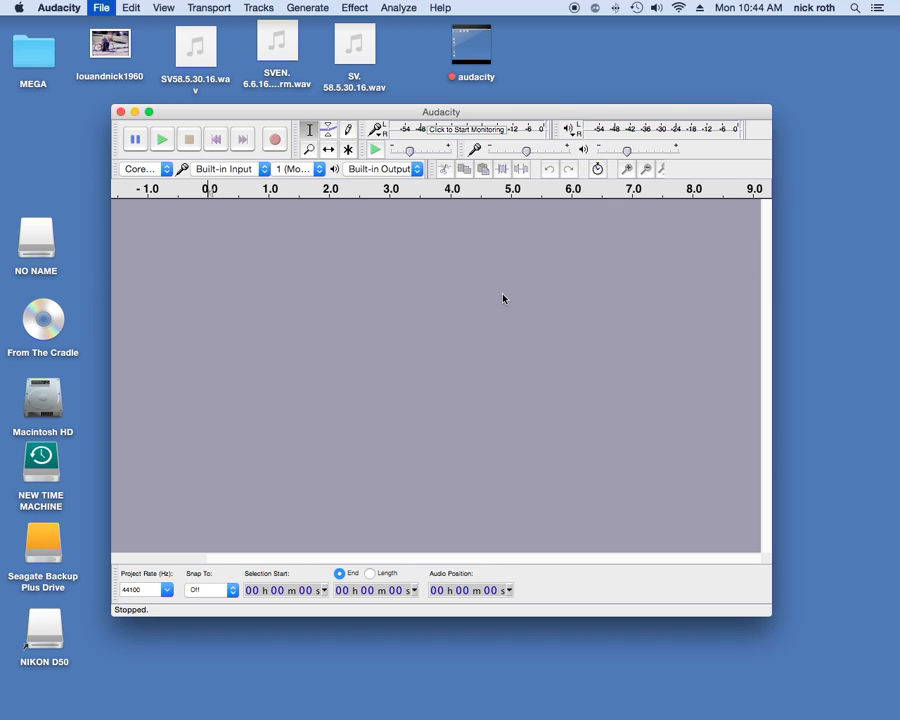
key(super+o)
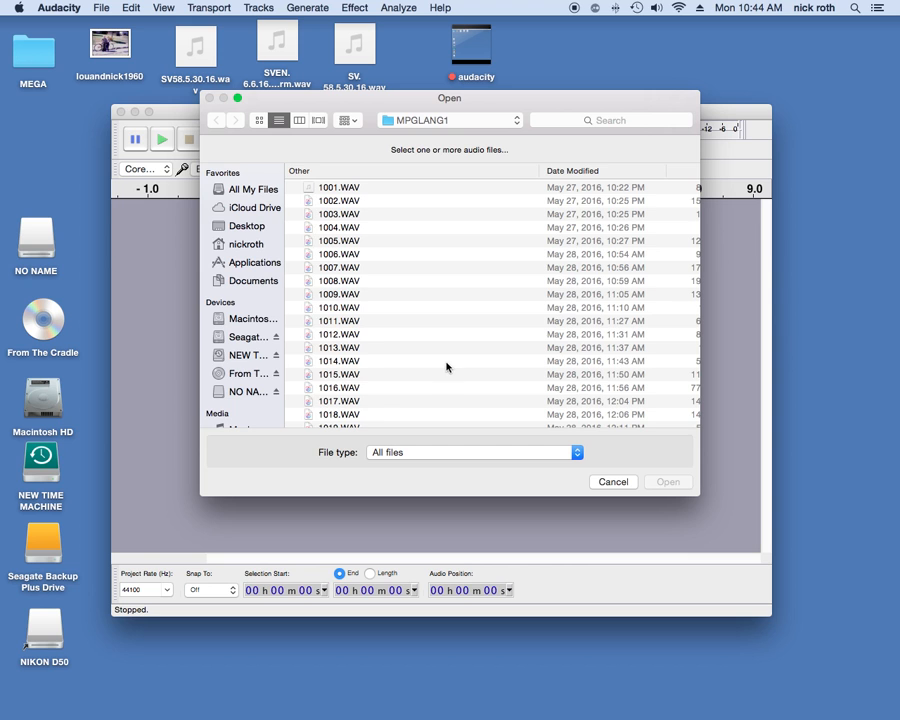
click(236, 392)
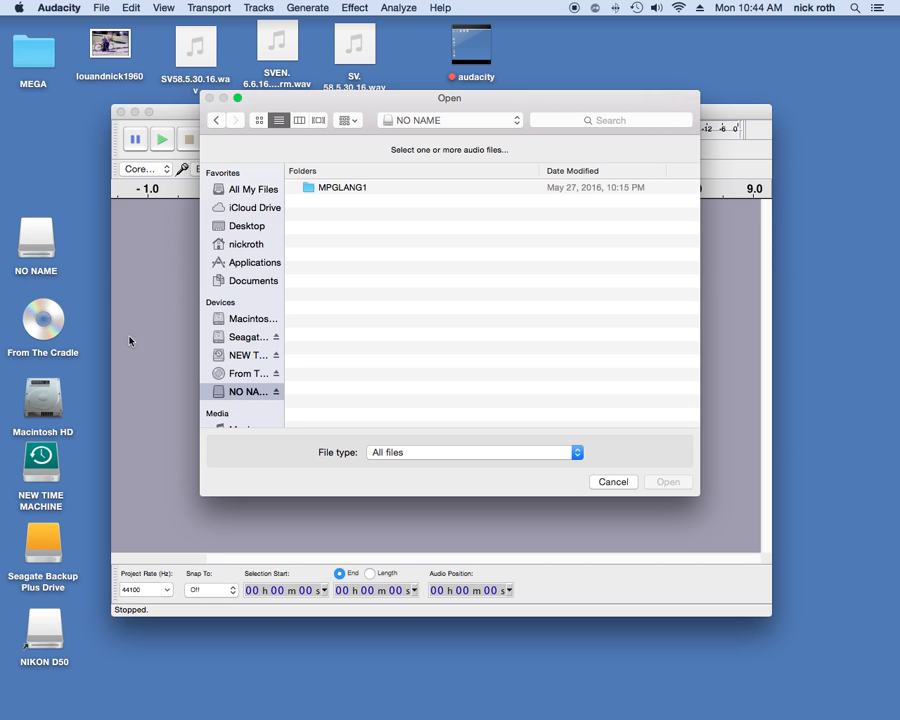
click(335, 189)
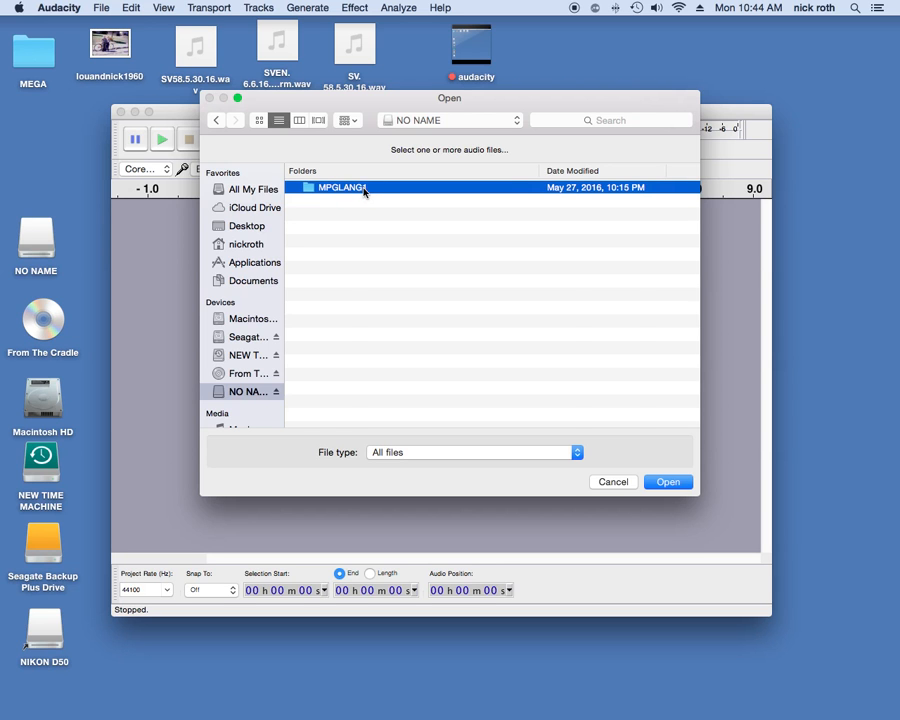
double_click(364, 190)
scroll(434, 330, down, 15)
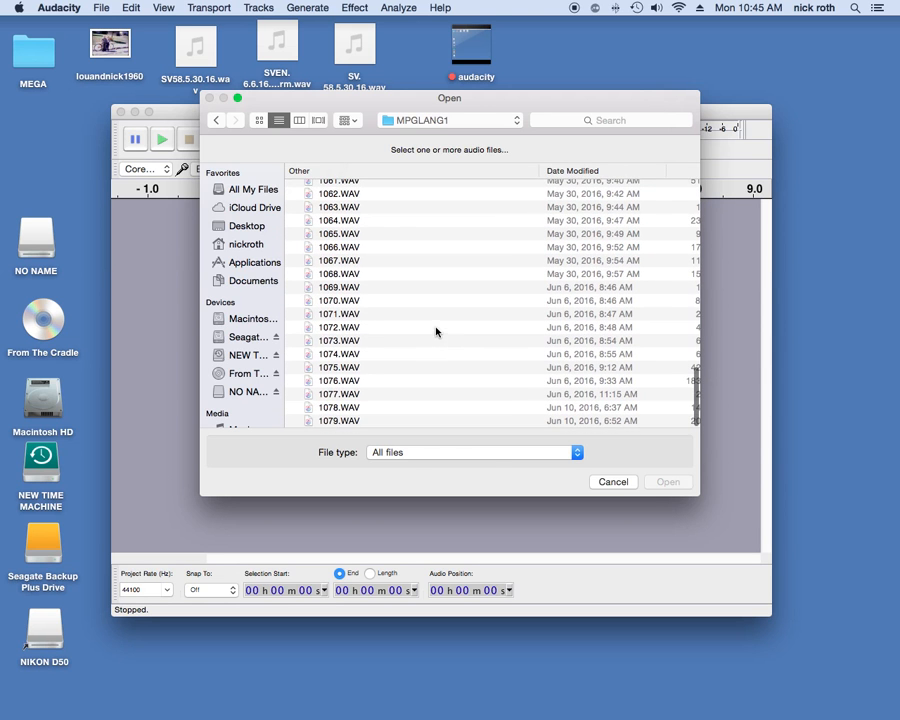
click(389, 421)
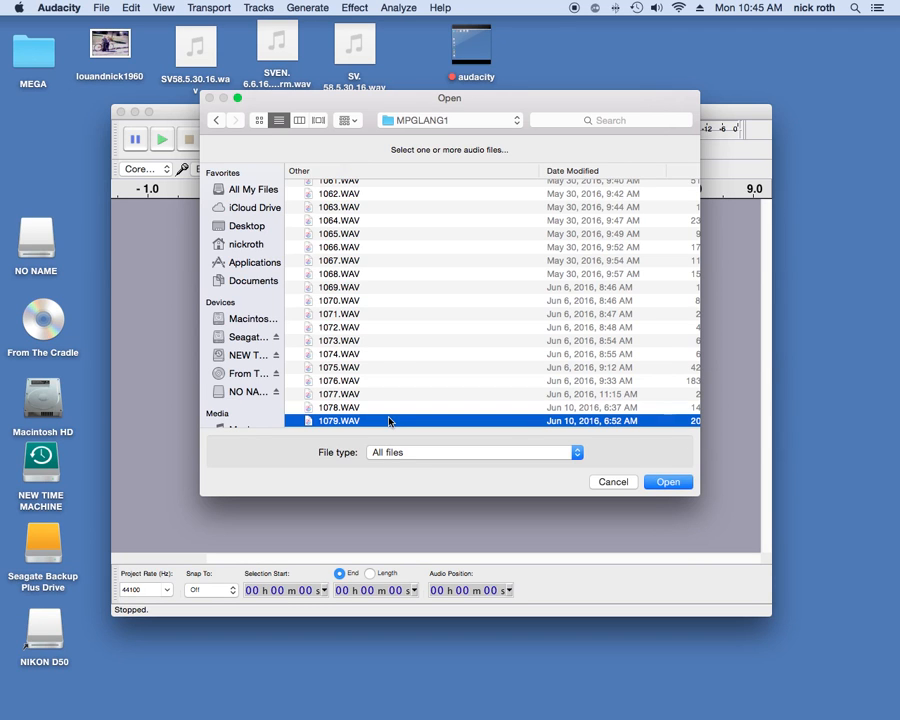
click(679, 484)
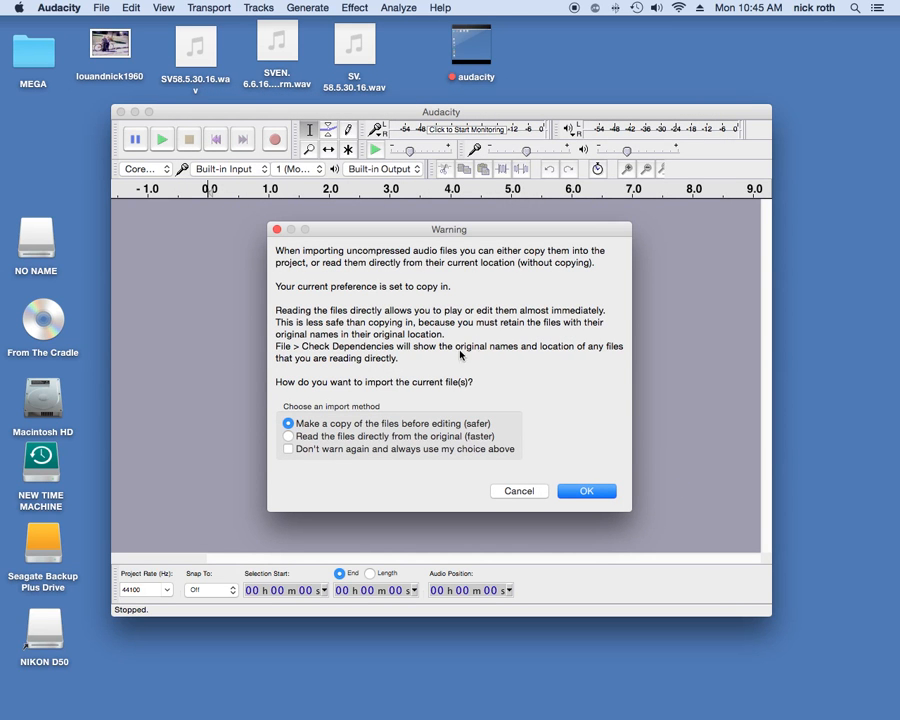
click(587, 491)
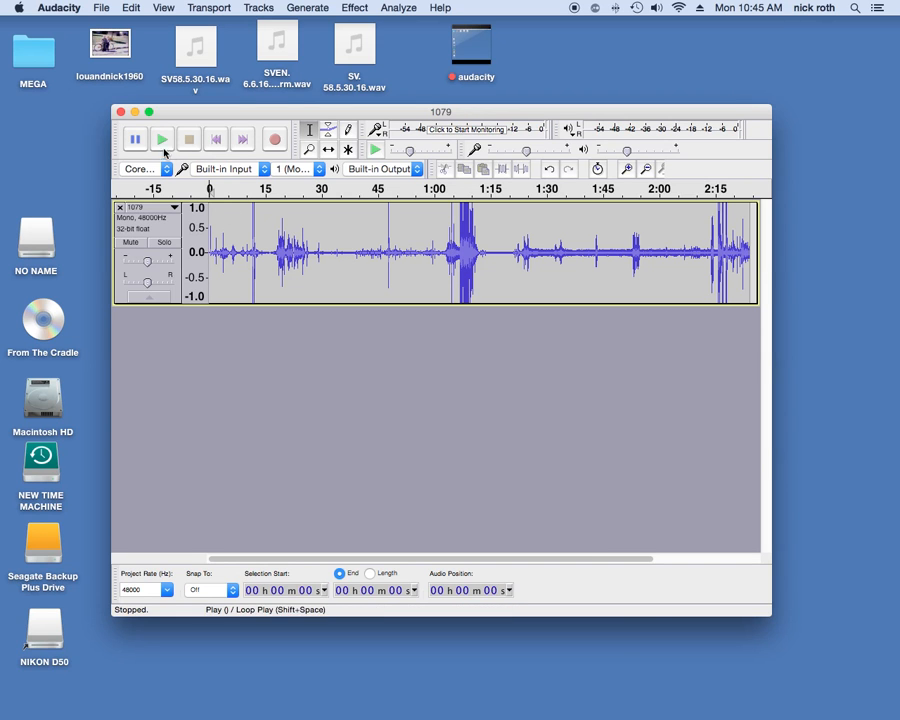
Listen to the 1079 track from about 17 seconds through the first burst of sound, and stop playback
click(268, 253)
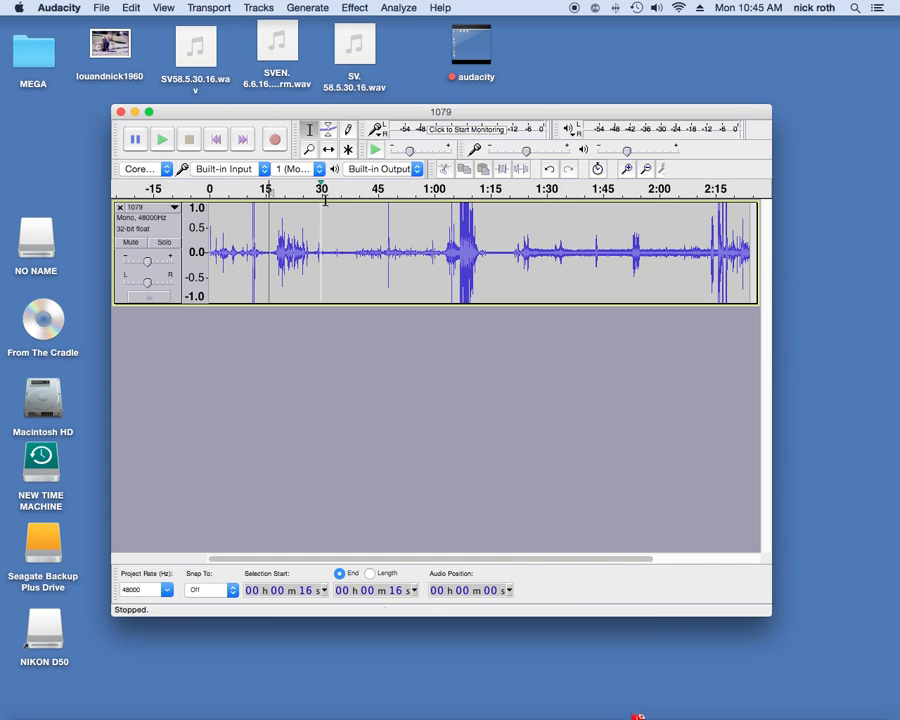
click(338, 260)
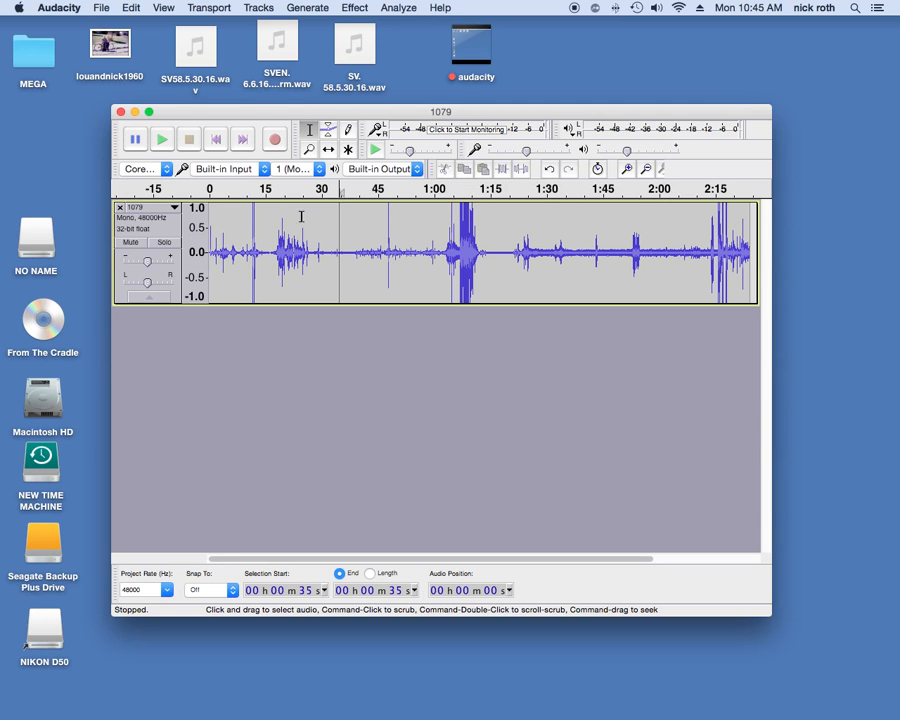
click(270, 251)
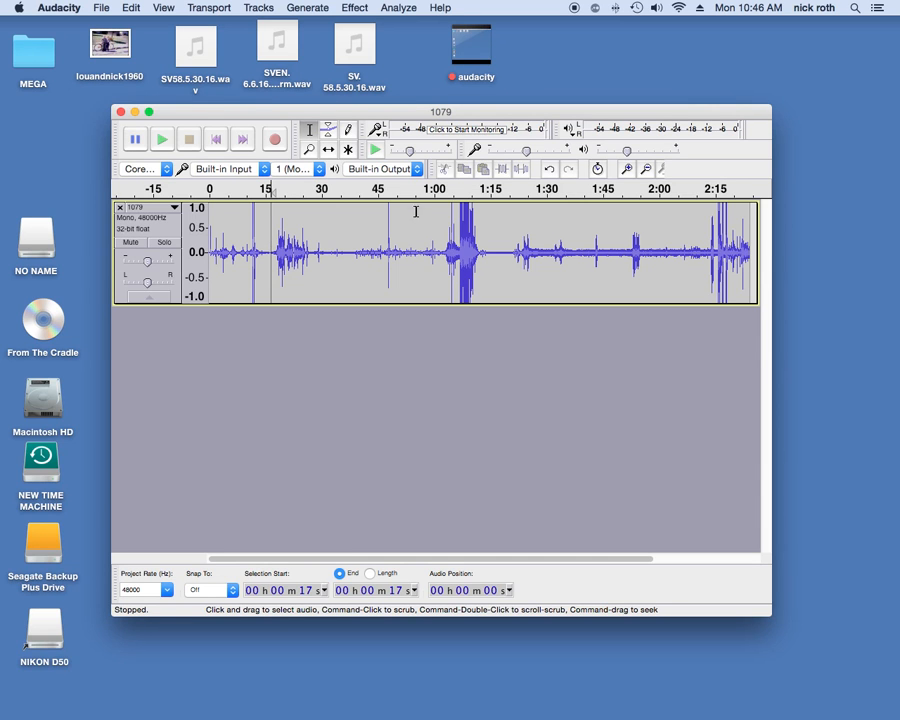
click(162, 142)
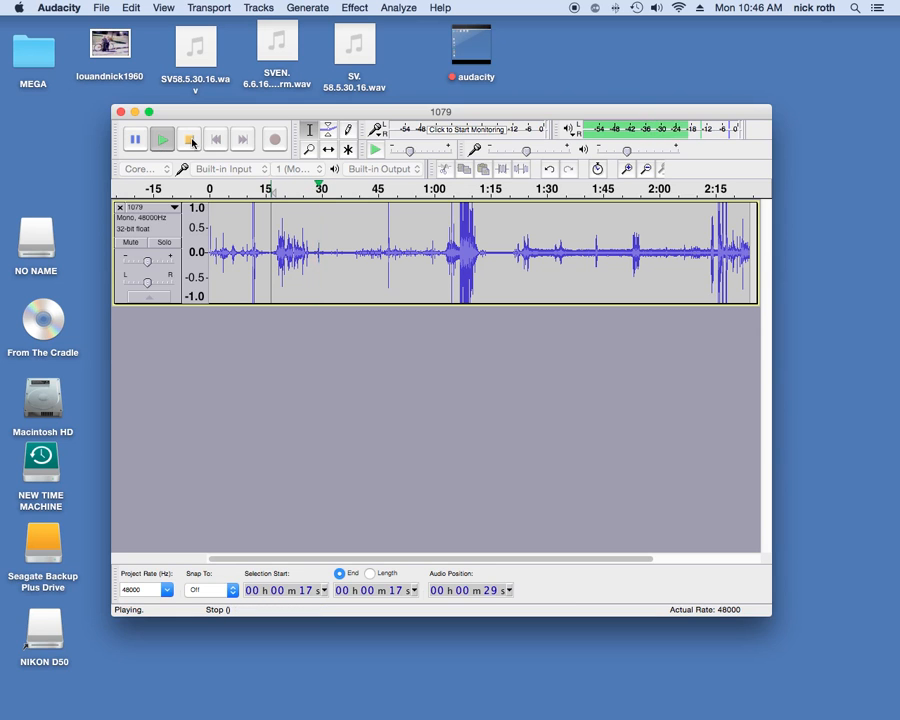
click(192, 142)
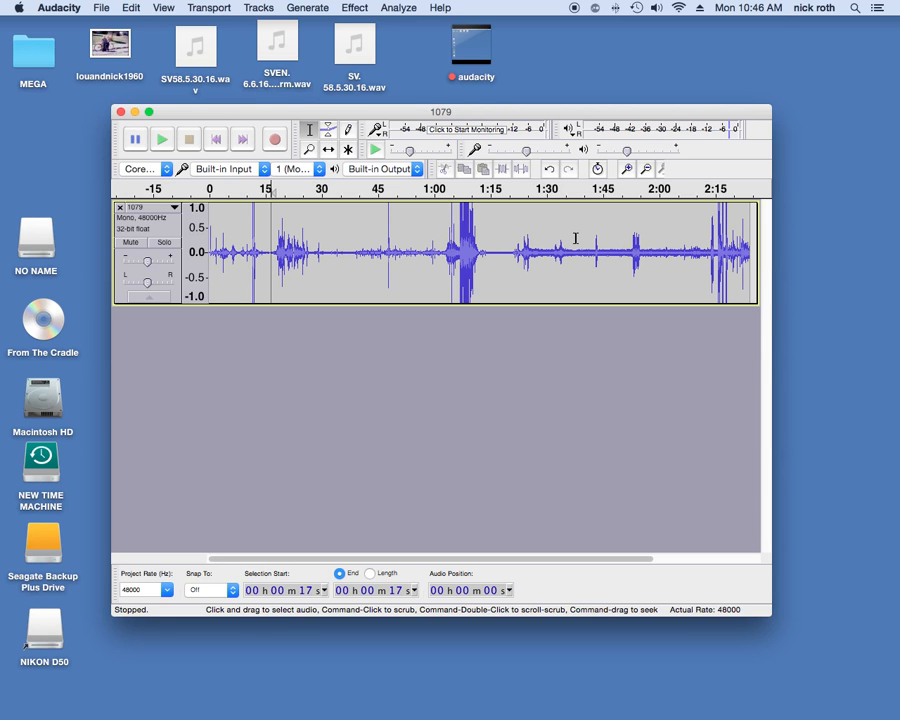
Listen to about ten seconds of the 1079 track starting at 1 min 21 s, and stop playback
click(509, 253)
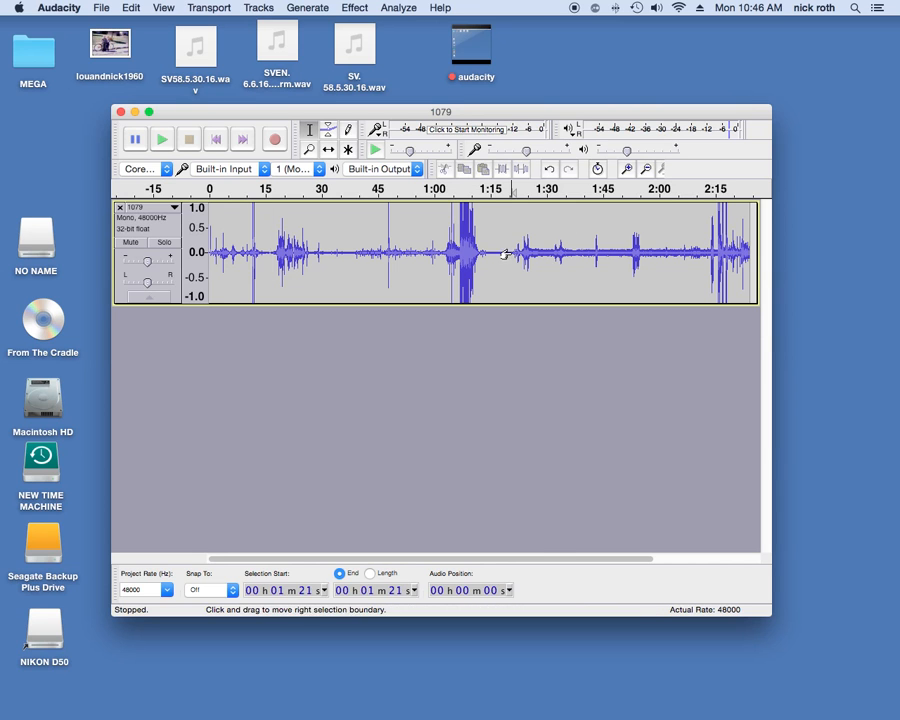
click(164, 144)
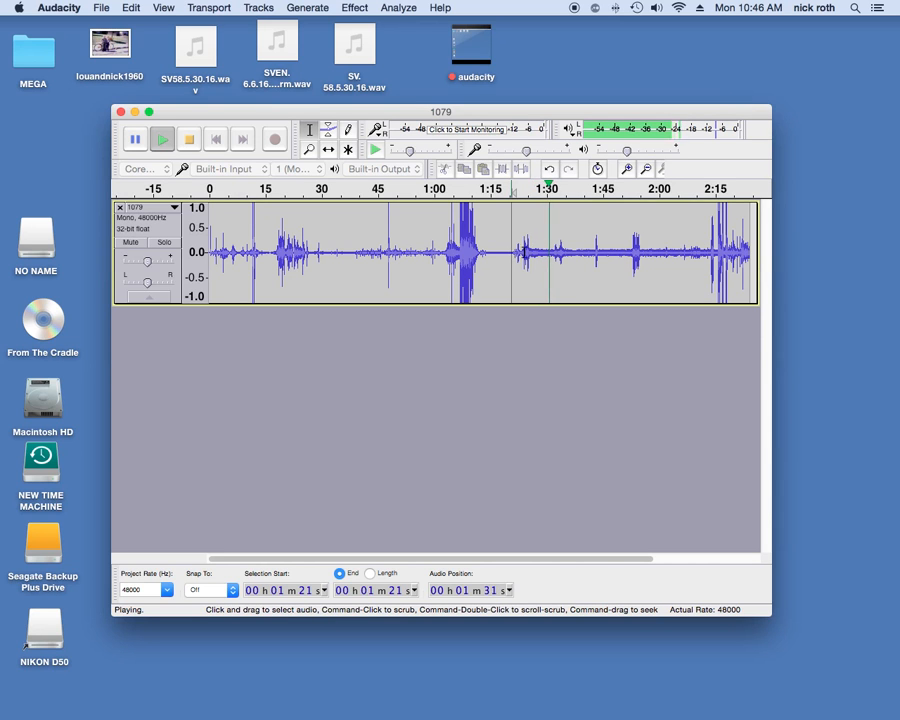
click(190, 141)
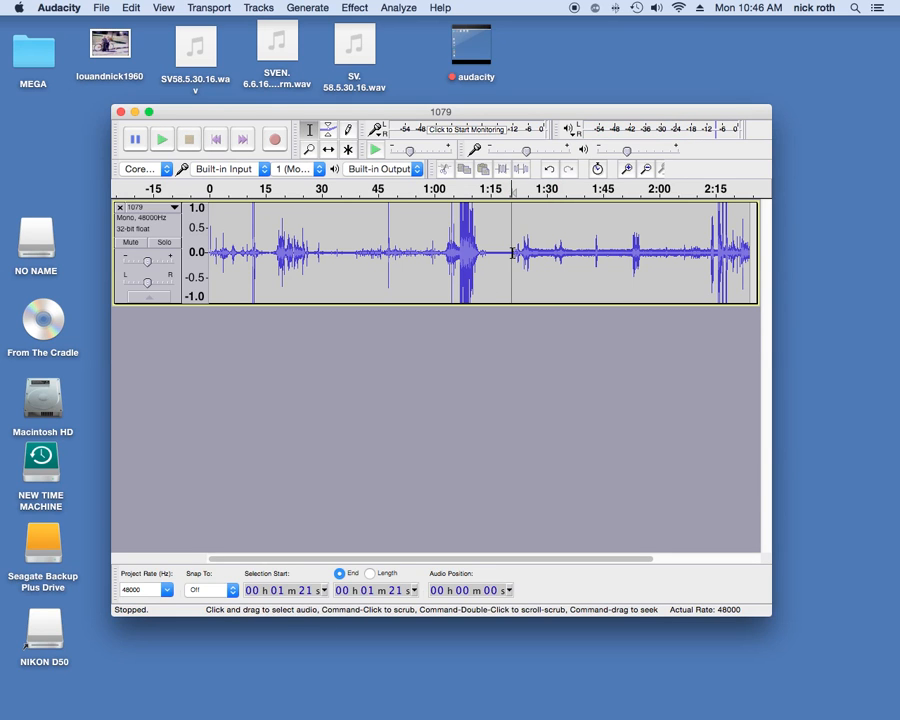
Copy the section of the 1079 track from about 1 min 21 s to 1 min 31 s
drag(512, 253, 550, 254)
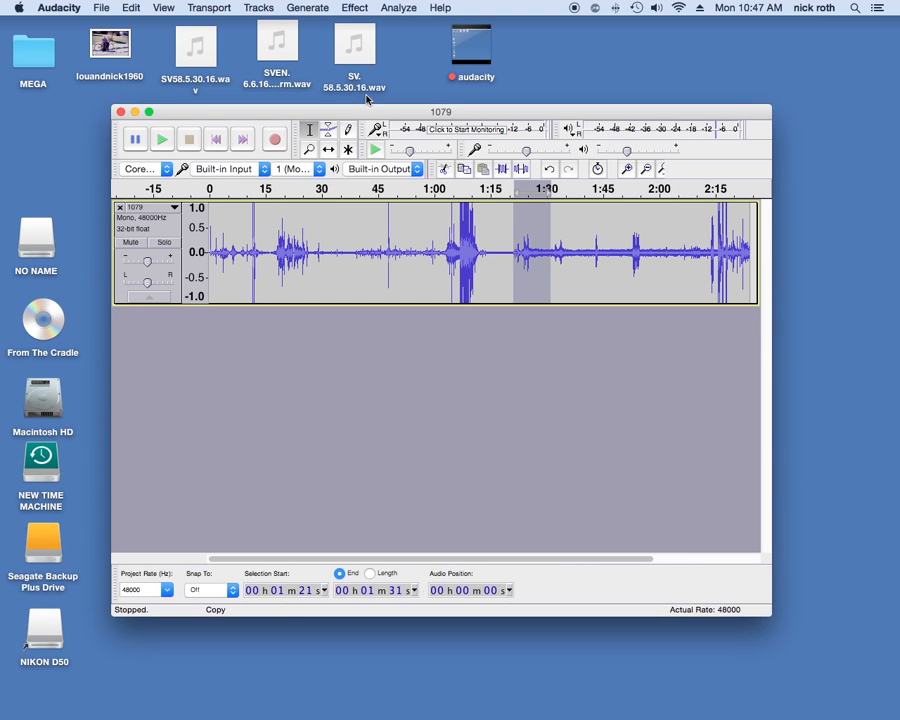
click(133, 8)
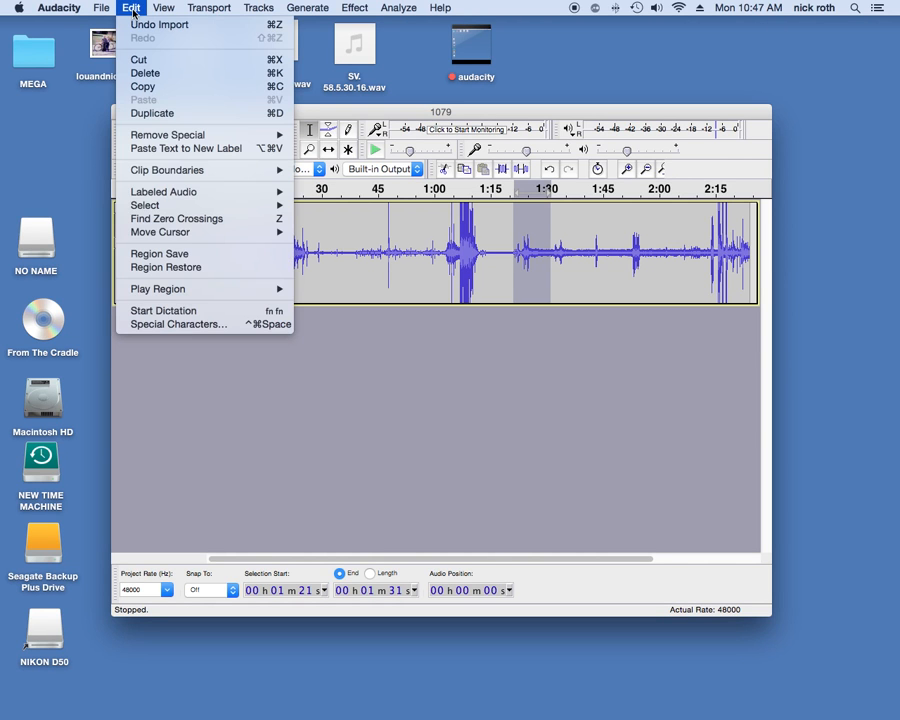
click(140, 89)
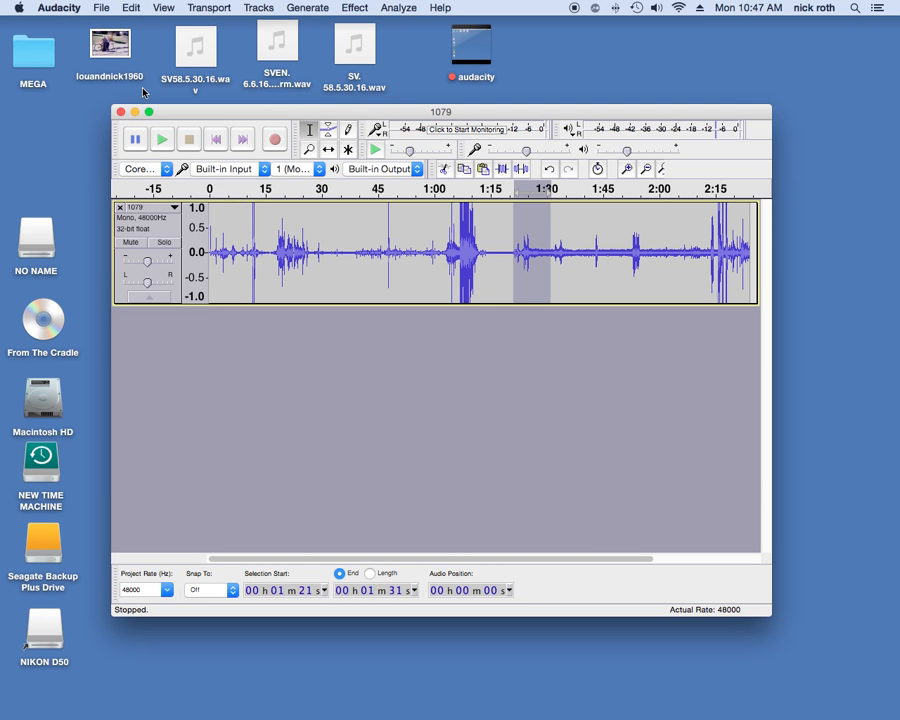
Paste the copied section into a new project and play the clip through
click(101, 8)
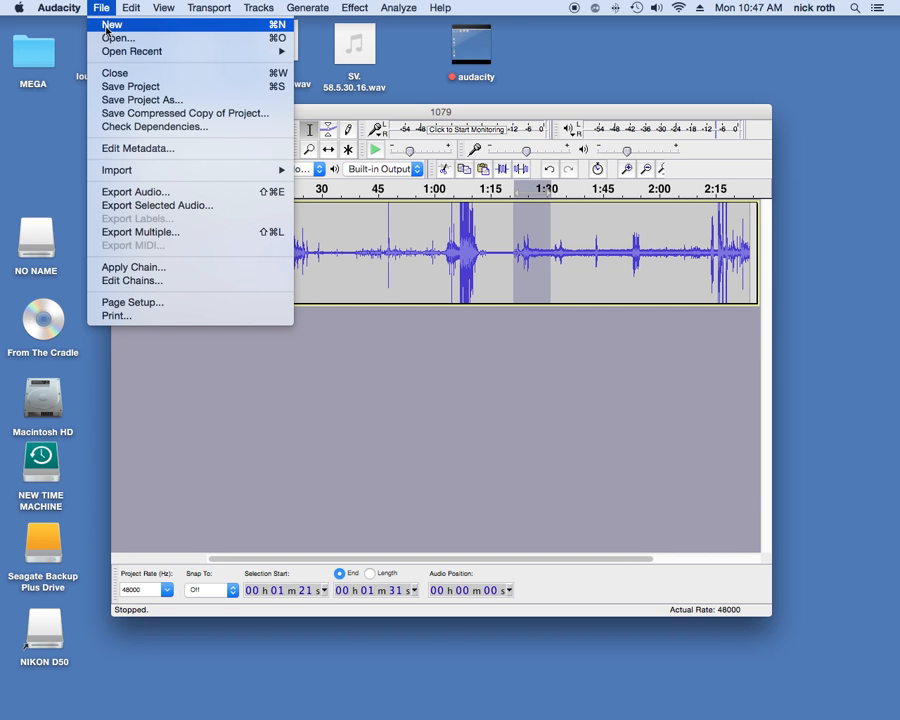
click(108, 25)
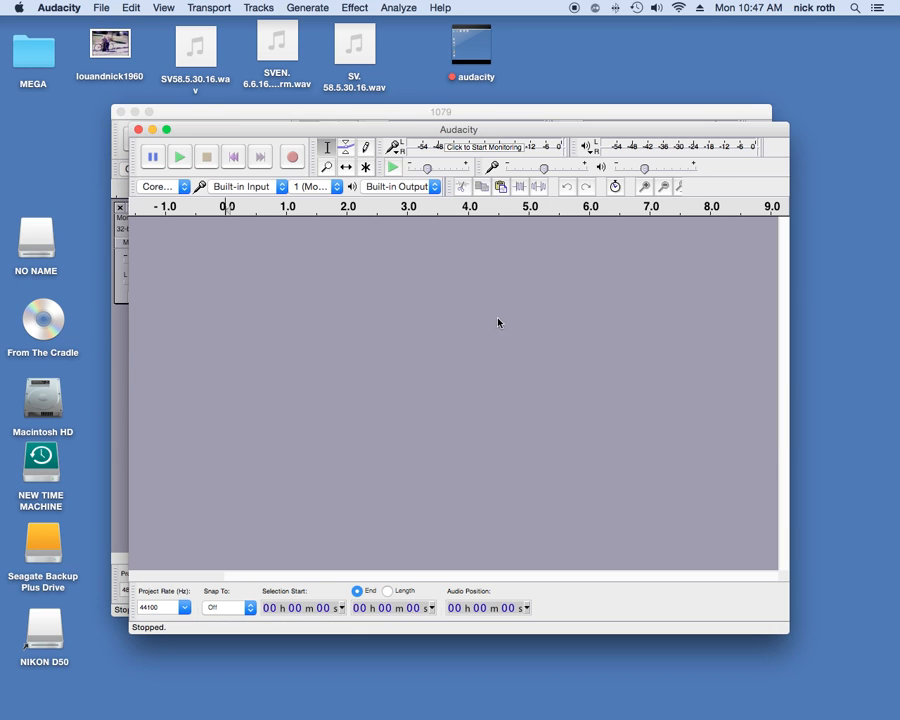
click(130, 9)
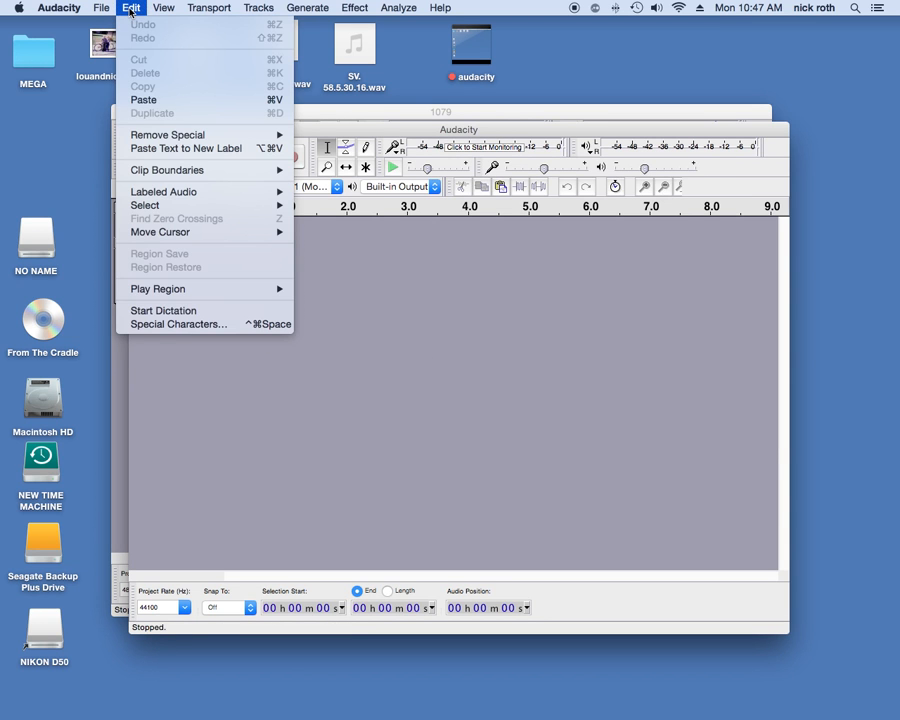
click(143, 101)
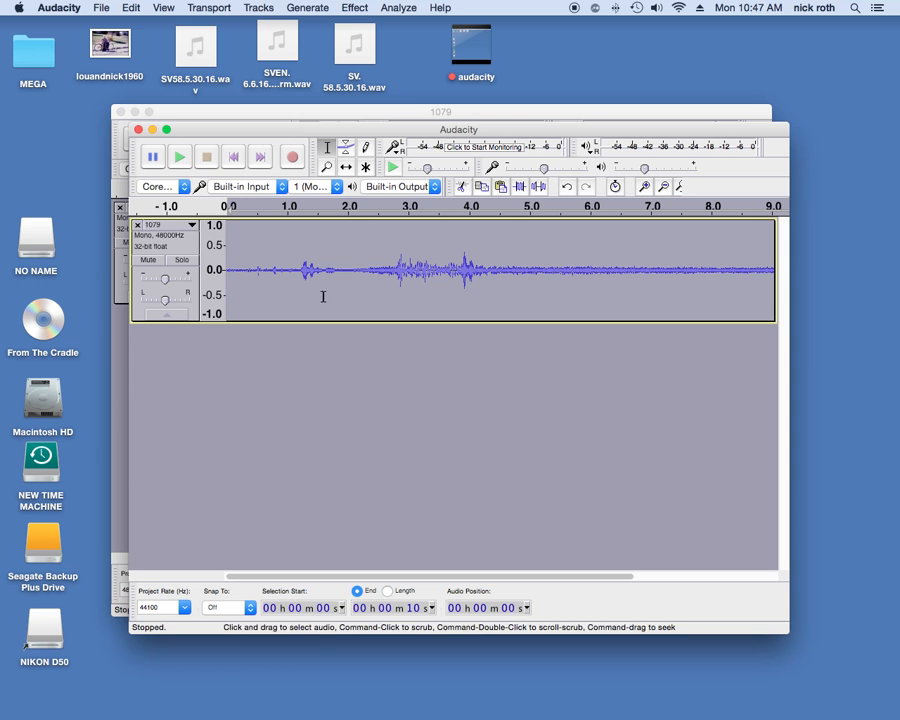
click(178, 157)
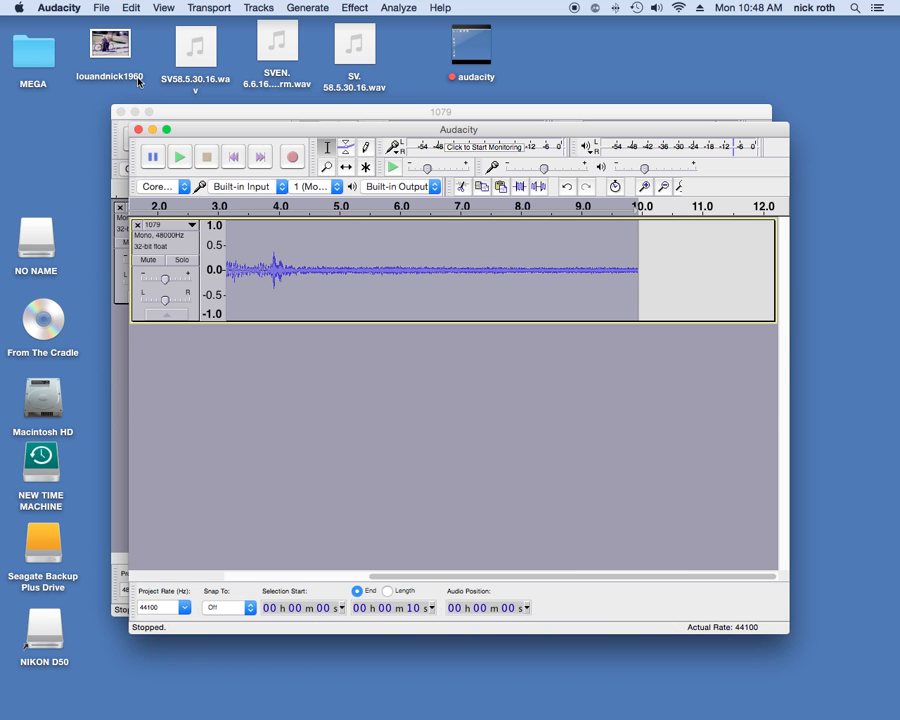
Start exporting the clip as audio to the Desktop, naming the file GL.6.13.16.OATI.NUWP.call.wav
click(101, 10)
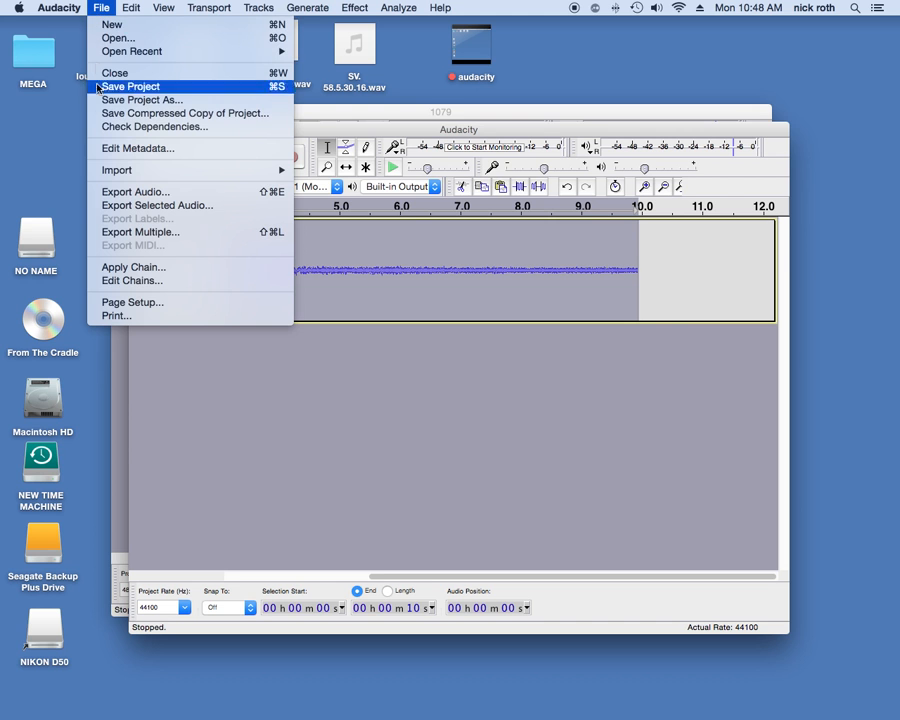
click(101, 192)
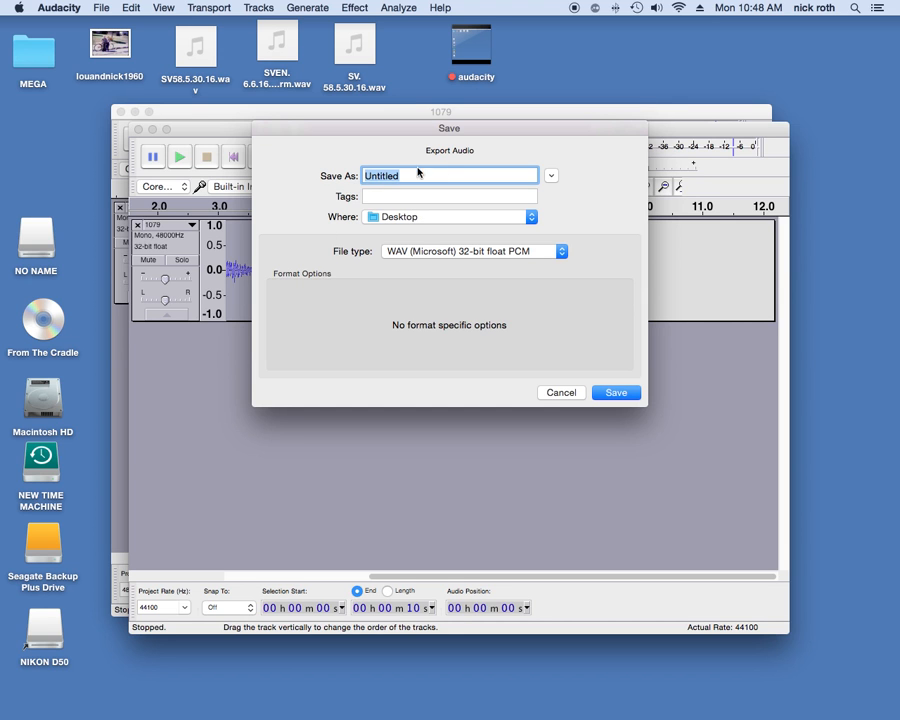
click(366, 175)
text(GL.6.13.16.)
text(OA)
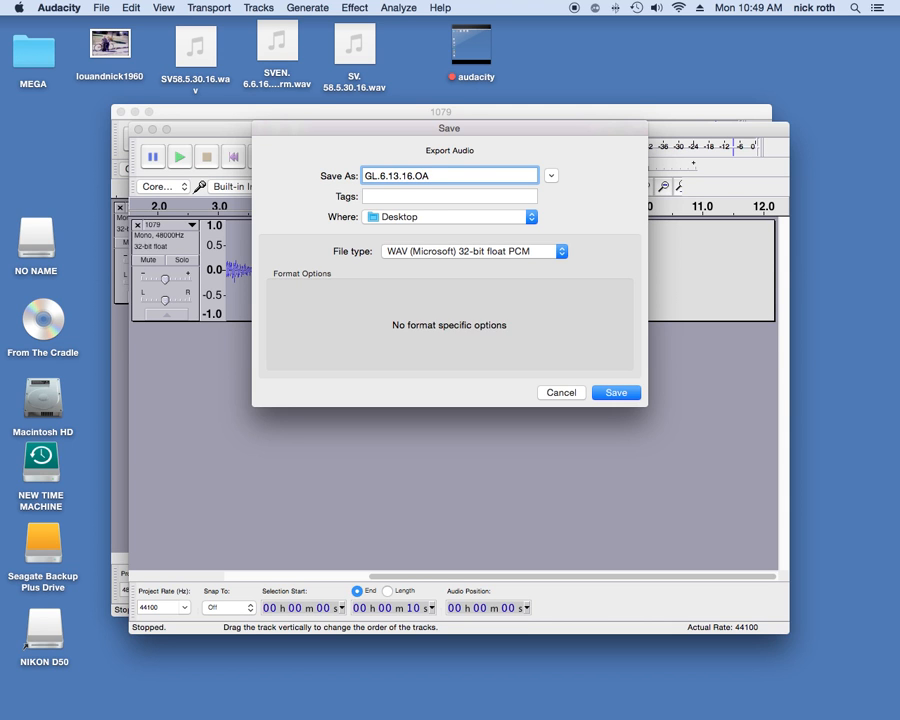
text(TI.)
text(NU)
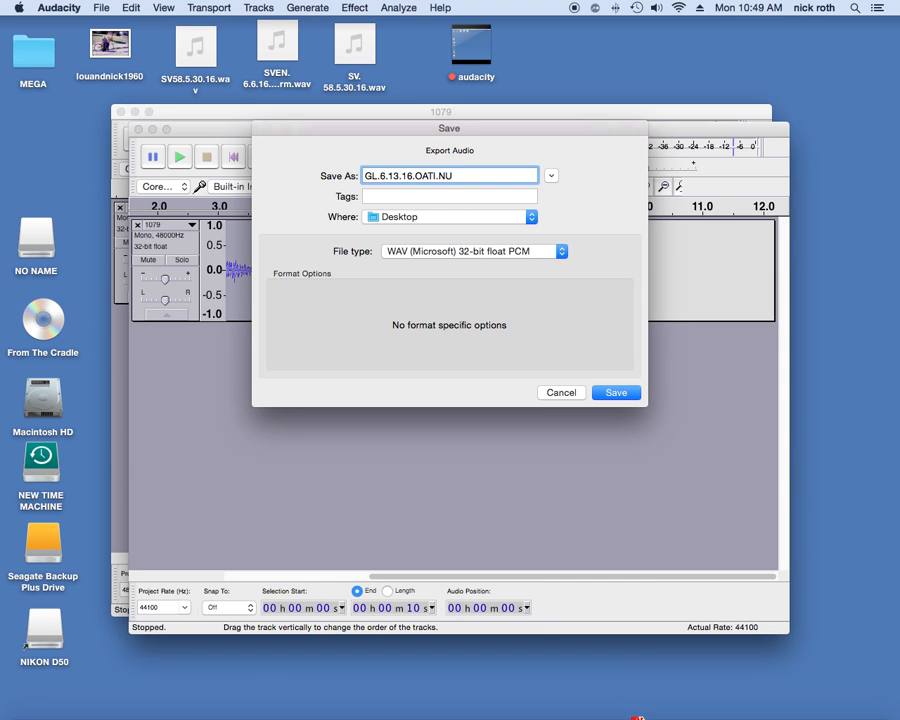
text(WP)
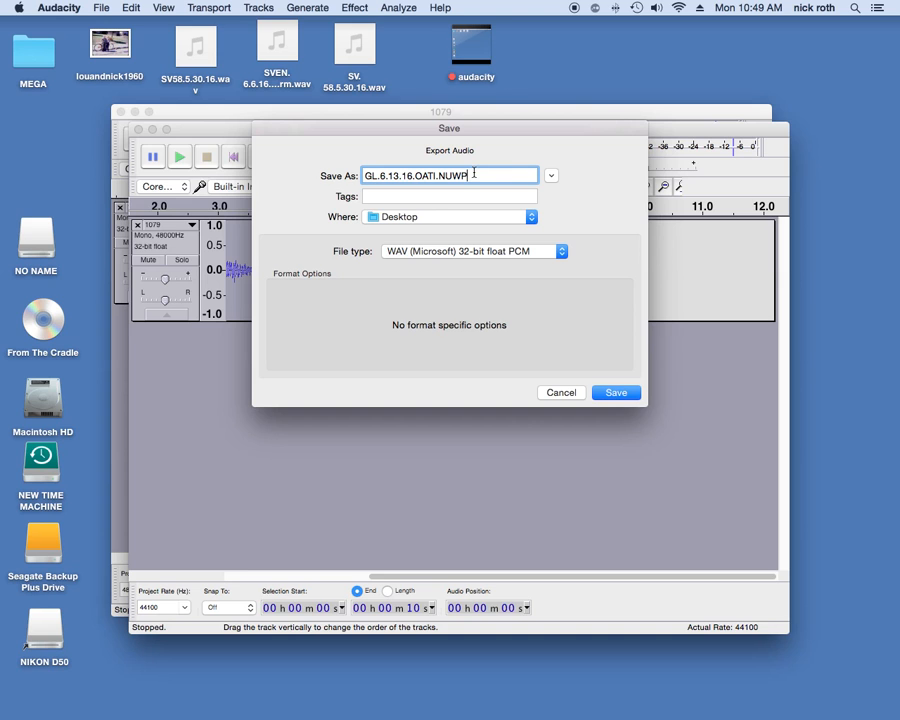
text(.)
text(wav)
click(468, 176)
text(call.)
Export the clip with the WAV (Microsoft) 32-bit float PCM file type and leave the metadata blank
click(563, 252)
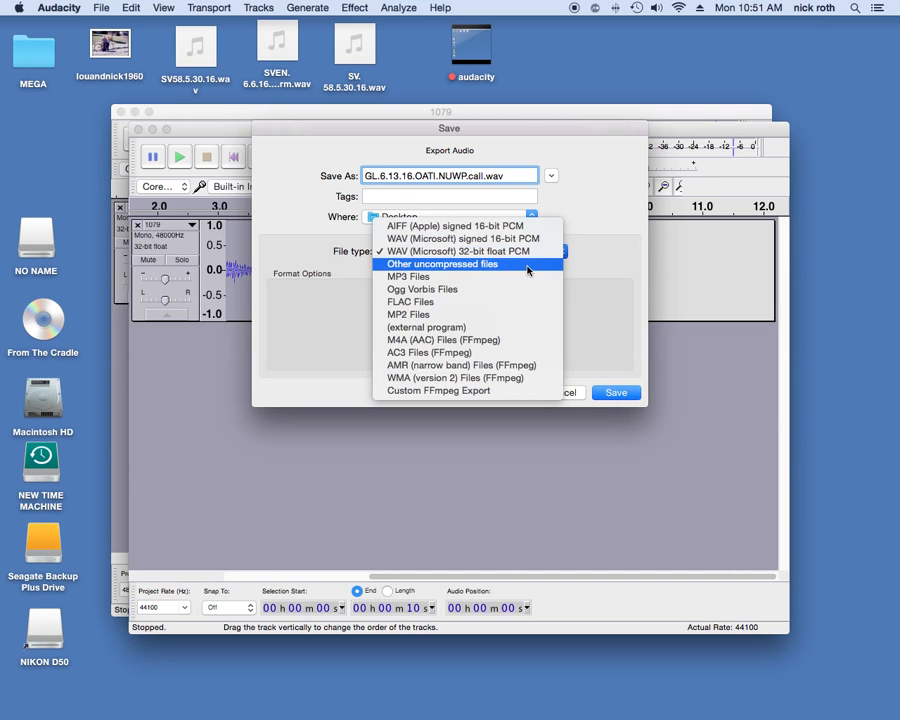
click(456, 253)
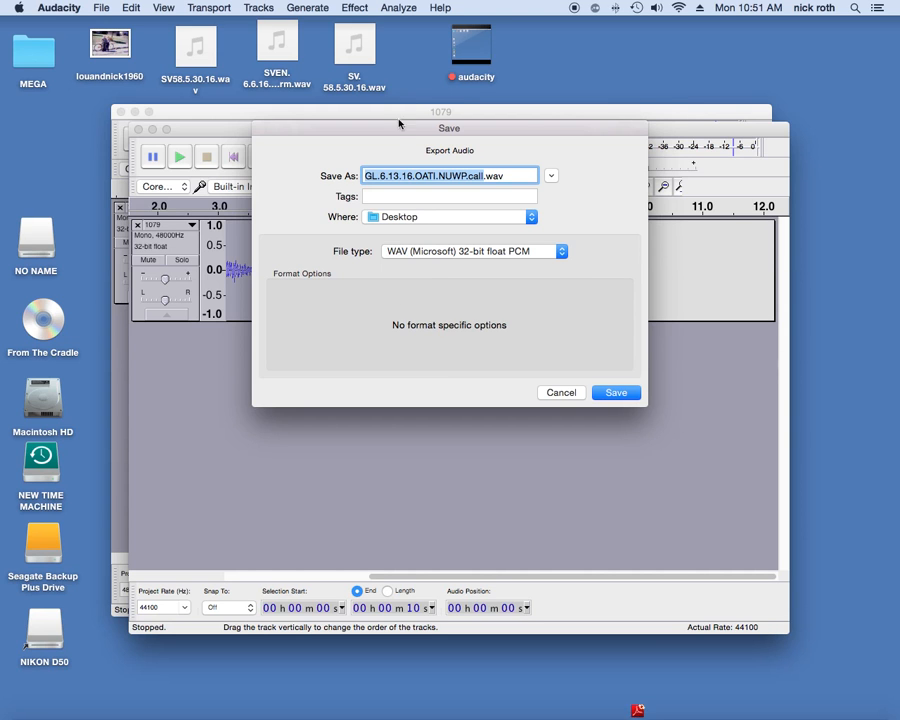
click(624, 395)
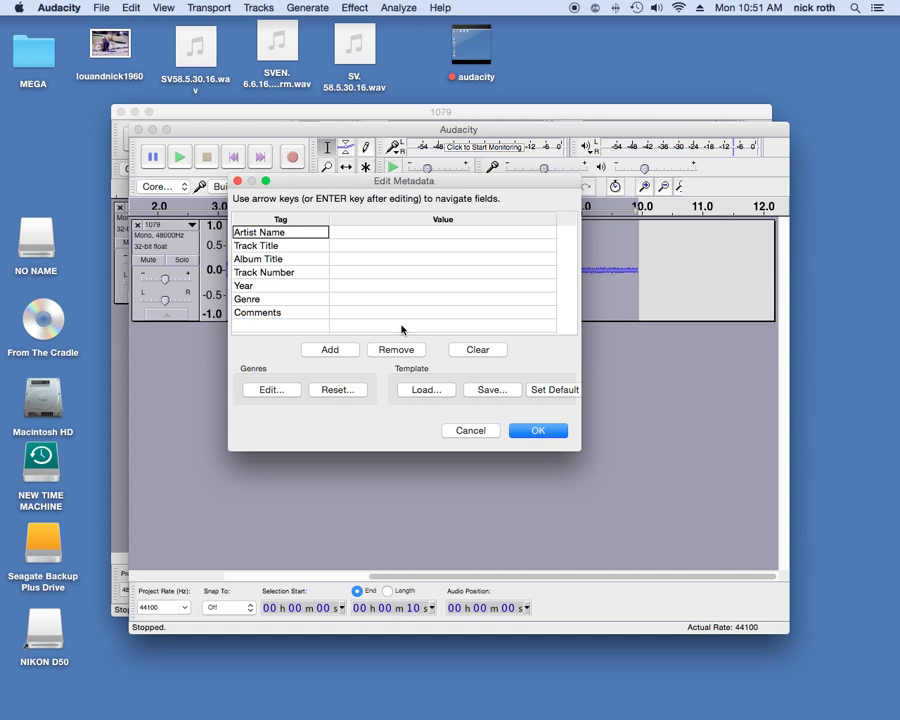
click(536, 433)
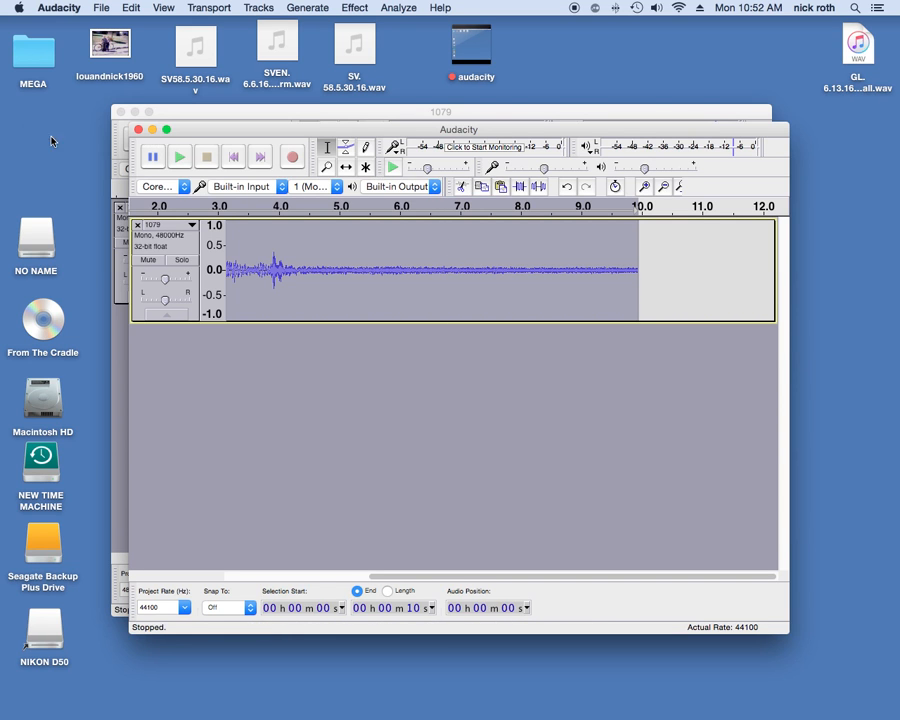
Close the new clip project and the 1079 project without saving changes
click(138, 129)
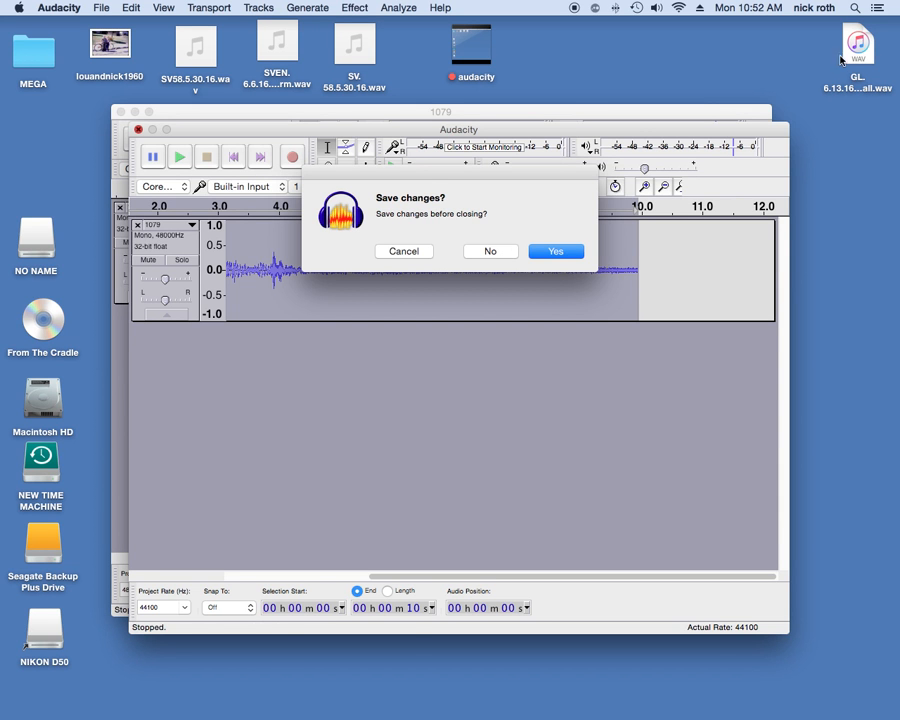
click(492, 251)
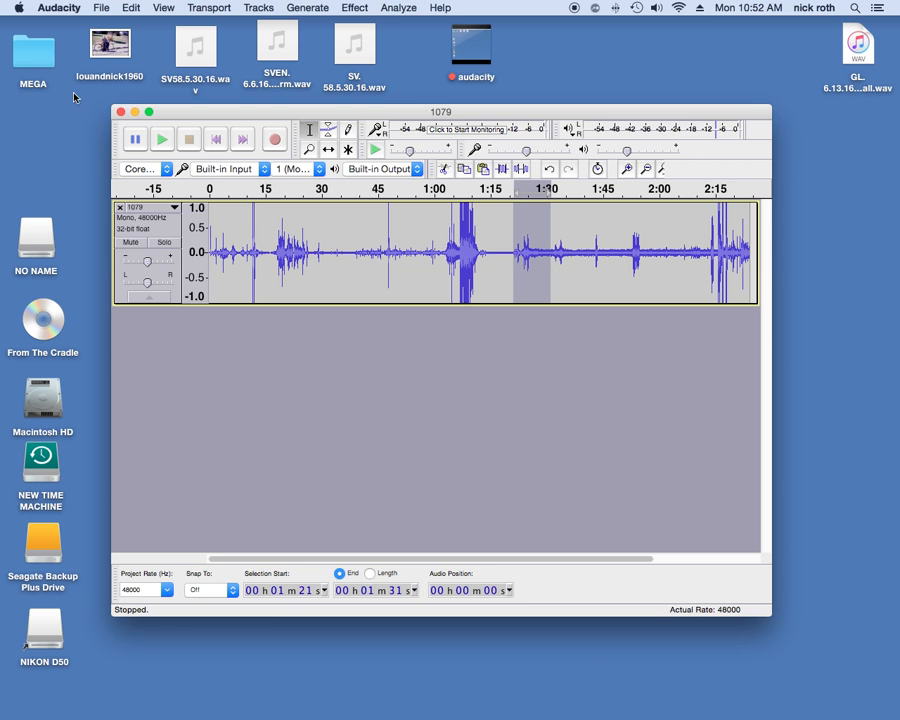
click(120, 112)
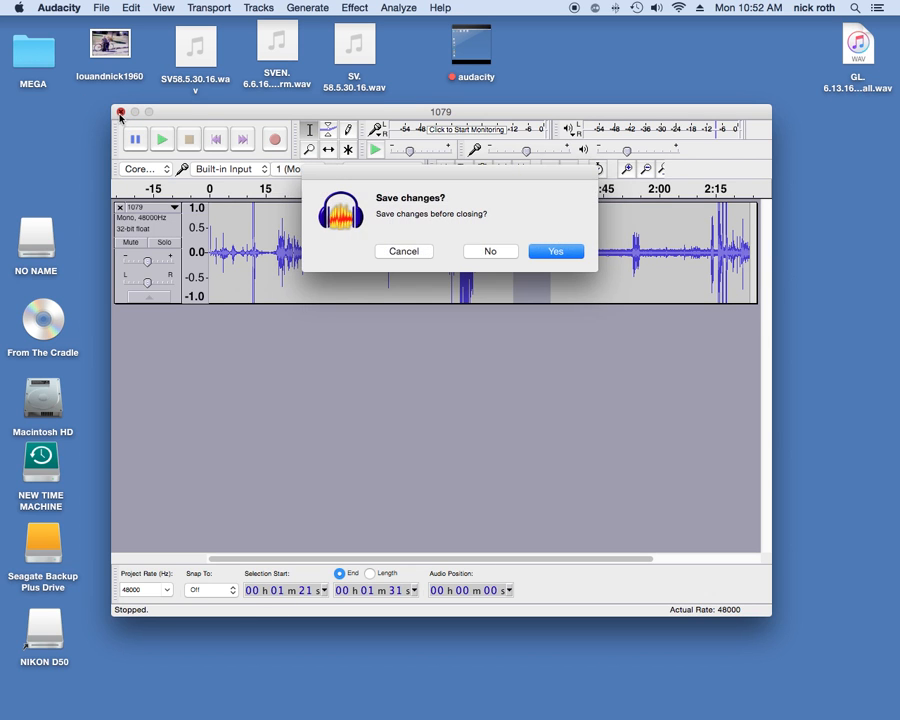
click(504, 249)
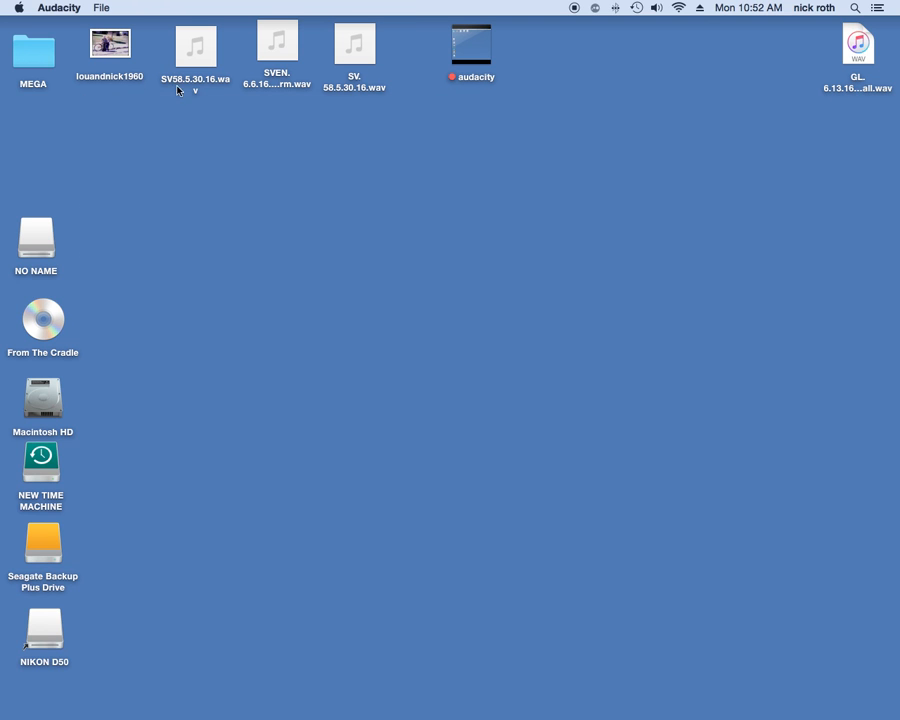
Open 1078.WAV from the MPGLANG1 folder, making a copy of the file before editing
click(101, 9)
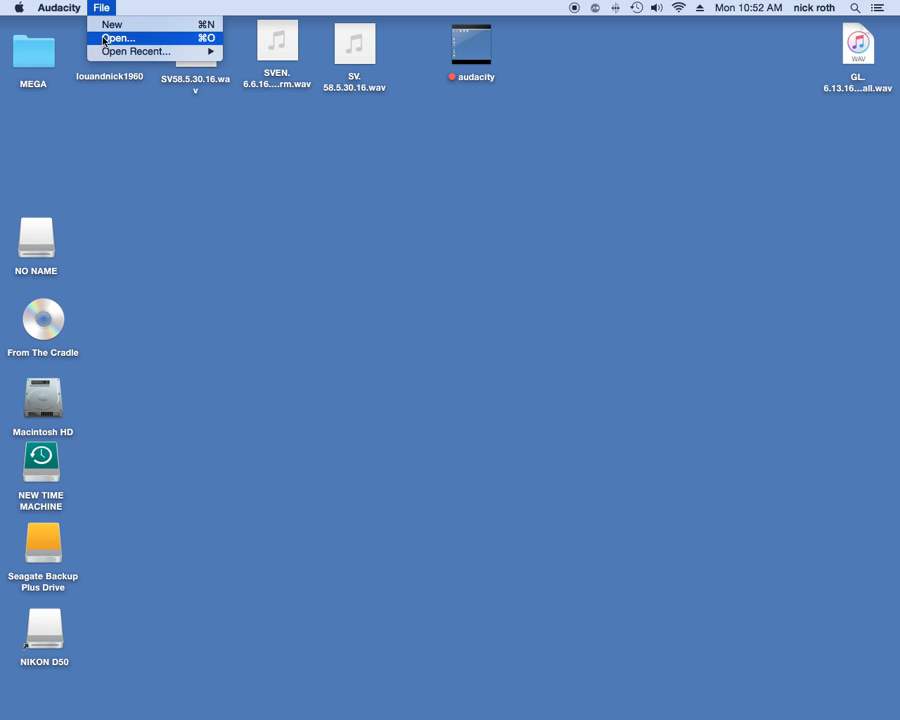
click(105, 39)
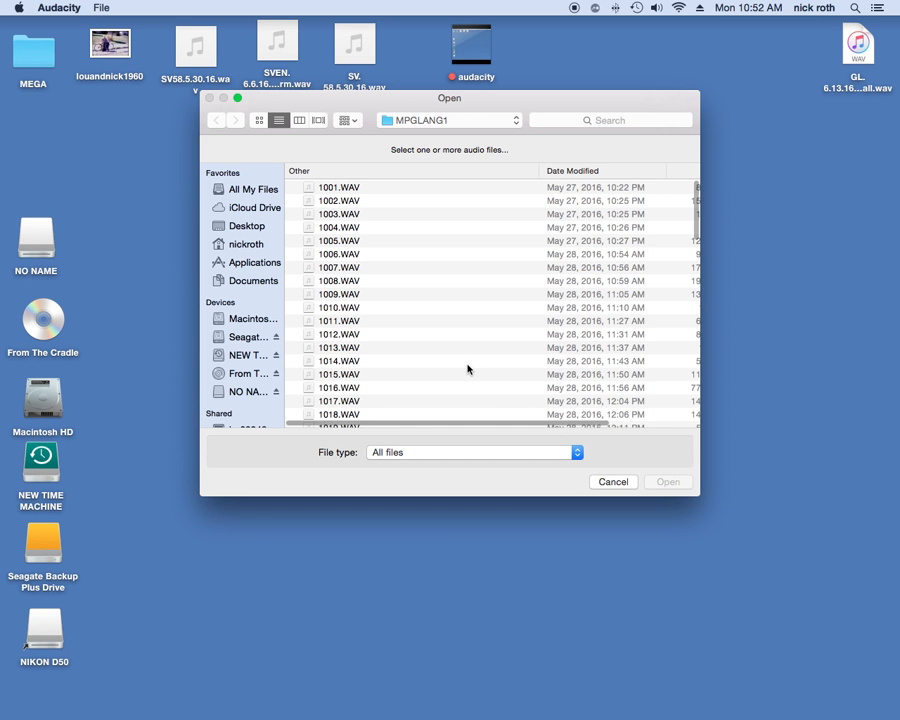
scroll(468, 370, down, 10)
scroll(468, 370, down, 10)
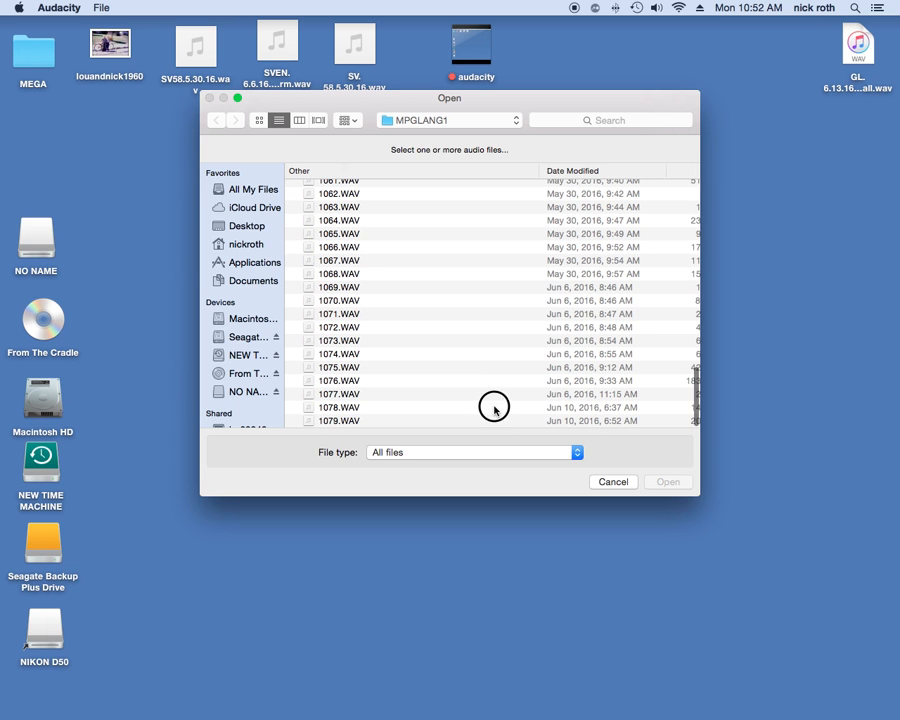
click(494, 407)
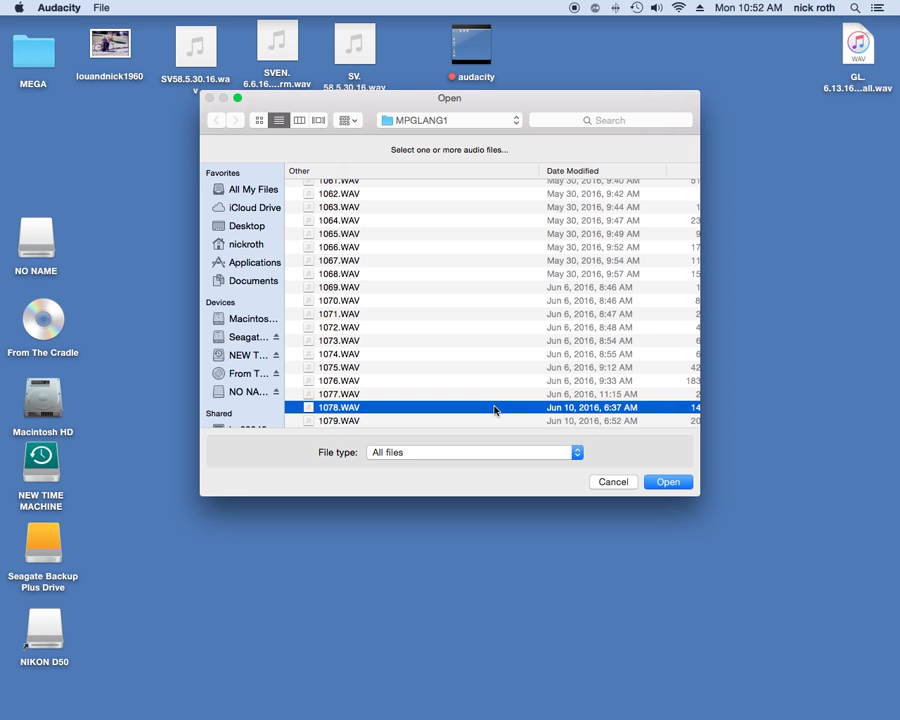
click(669, 483)
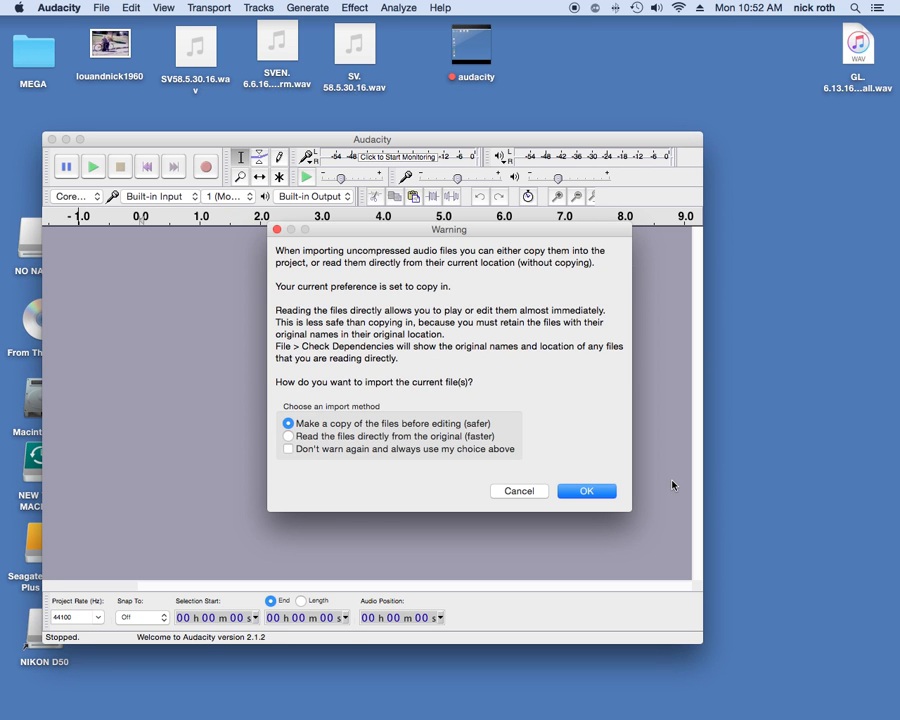
click(587, 491)
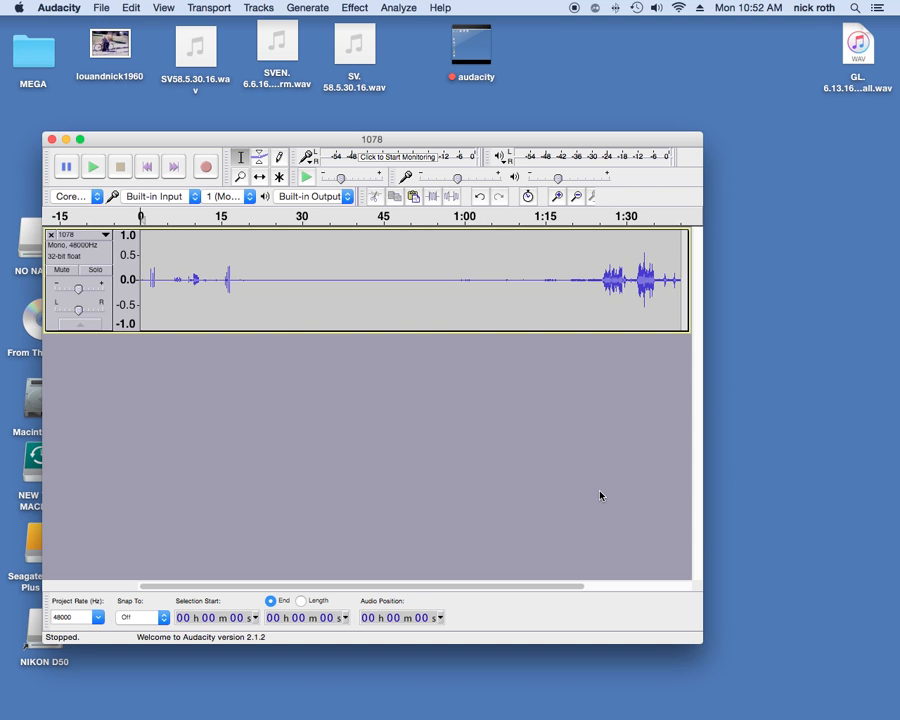
Listen to the 1078 track from about 1 min 25 s to 1 min 31 s, and close the project without saving
click(600, 279)
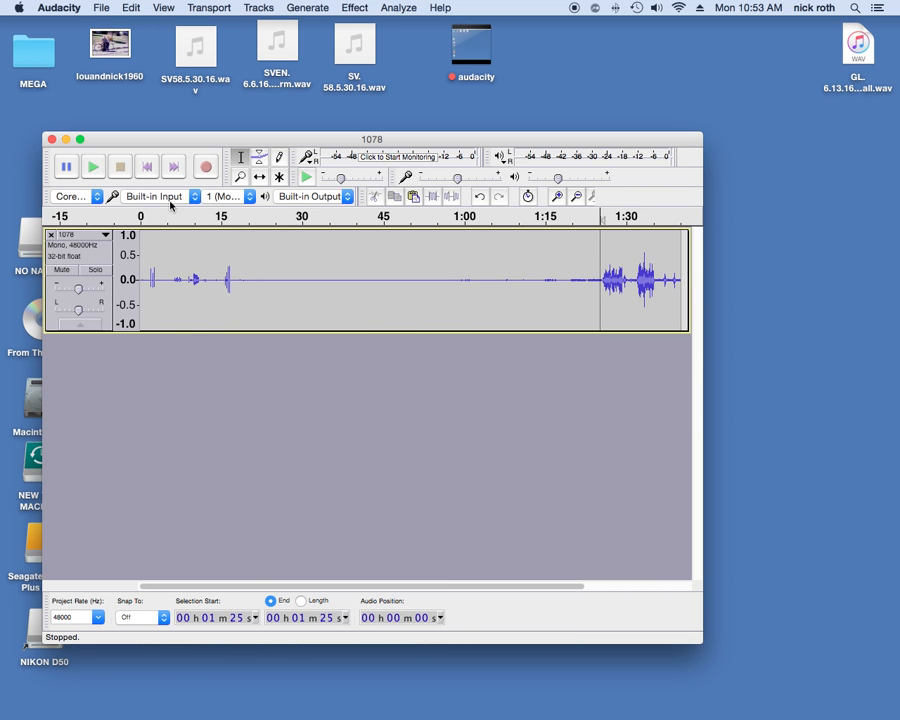
click(632, 279)
drag(632, 279, 600, 277)
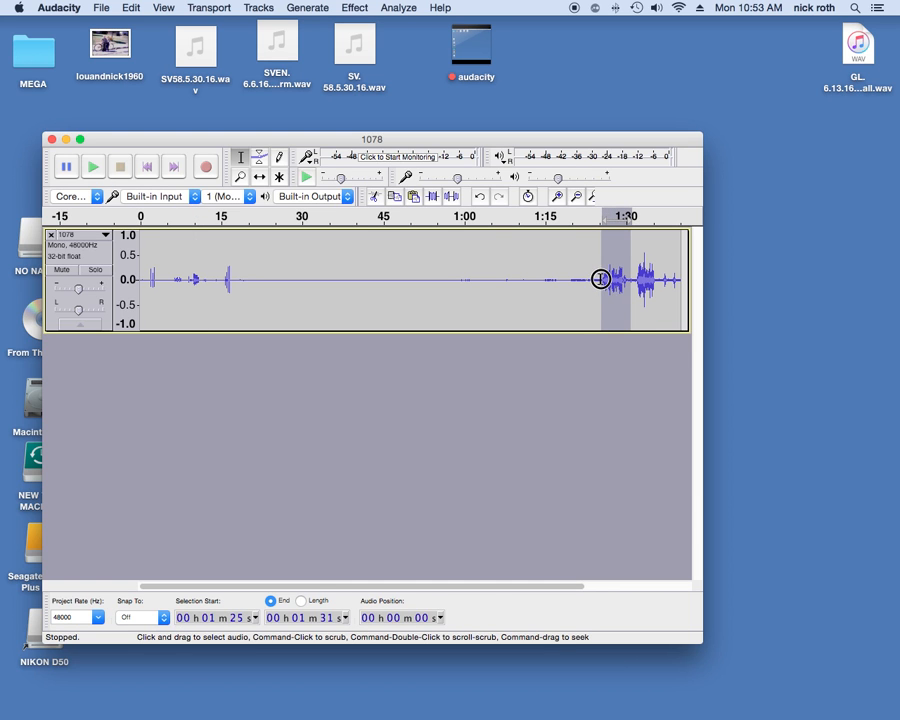
click(93, 167)
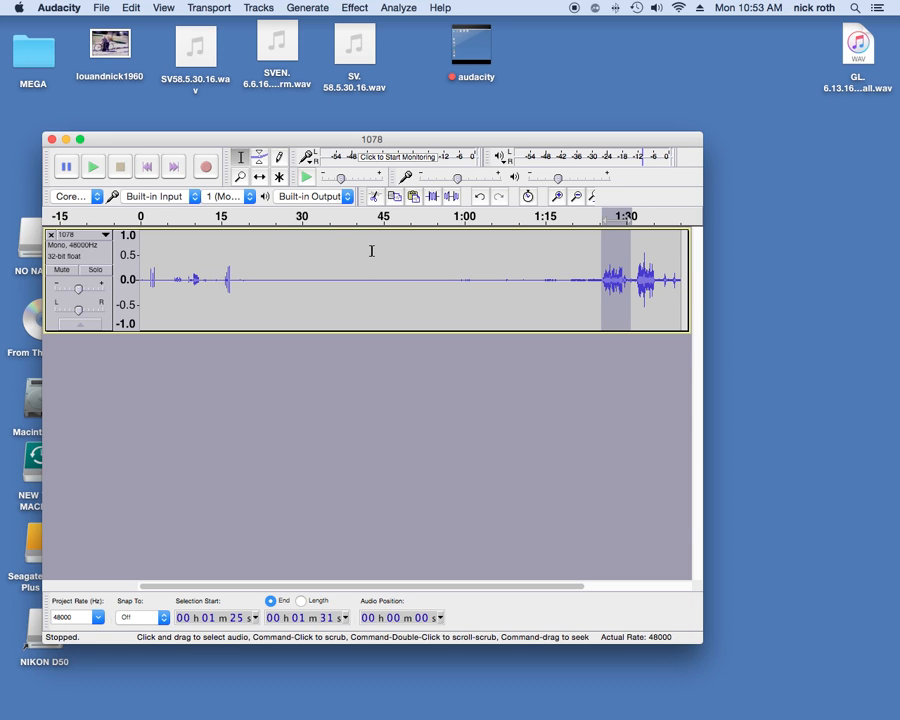
click(52, 139)
click(487, 251)
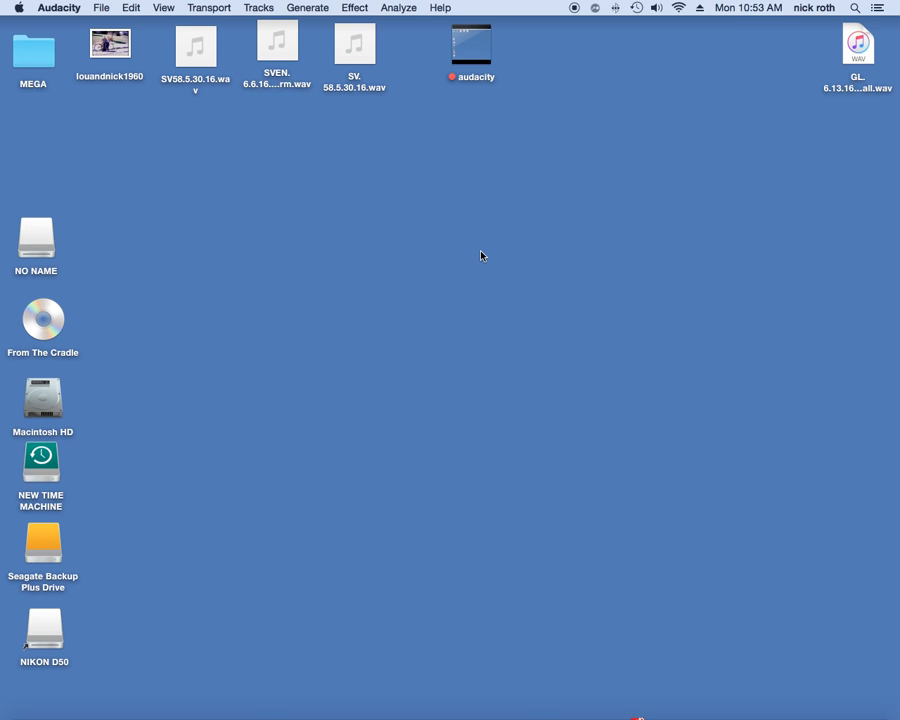
Move the exported GL.6.13.16.OATI.NUWP.call.wav to an open area of the desktop and play it in iTunes
click(856, 44)
drag(617, 222, 318, 174)
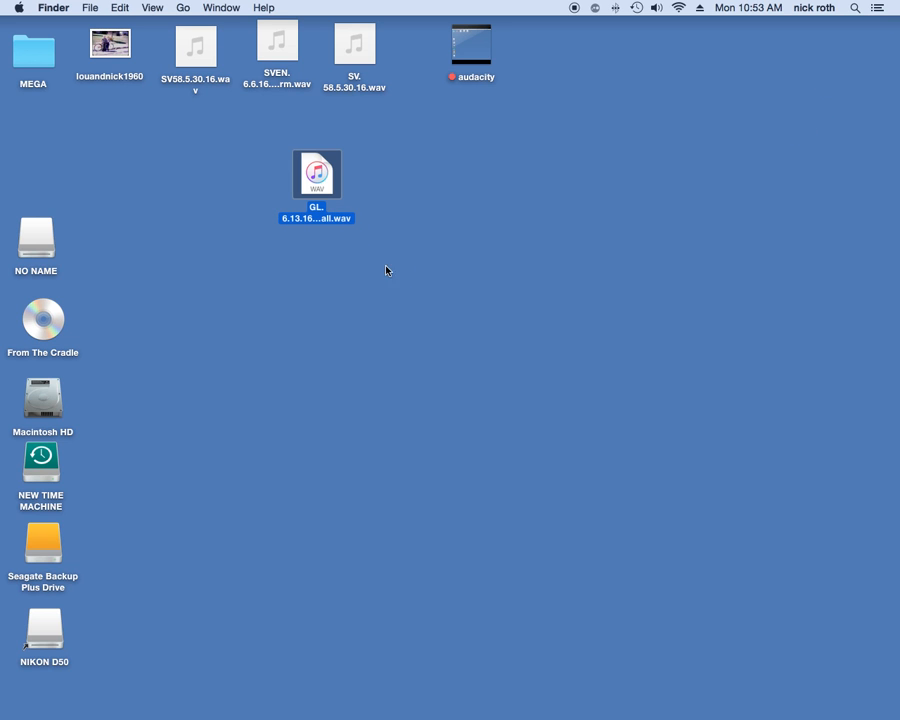
double_click(317, 180)
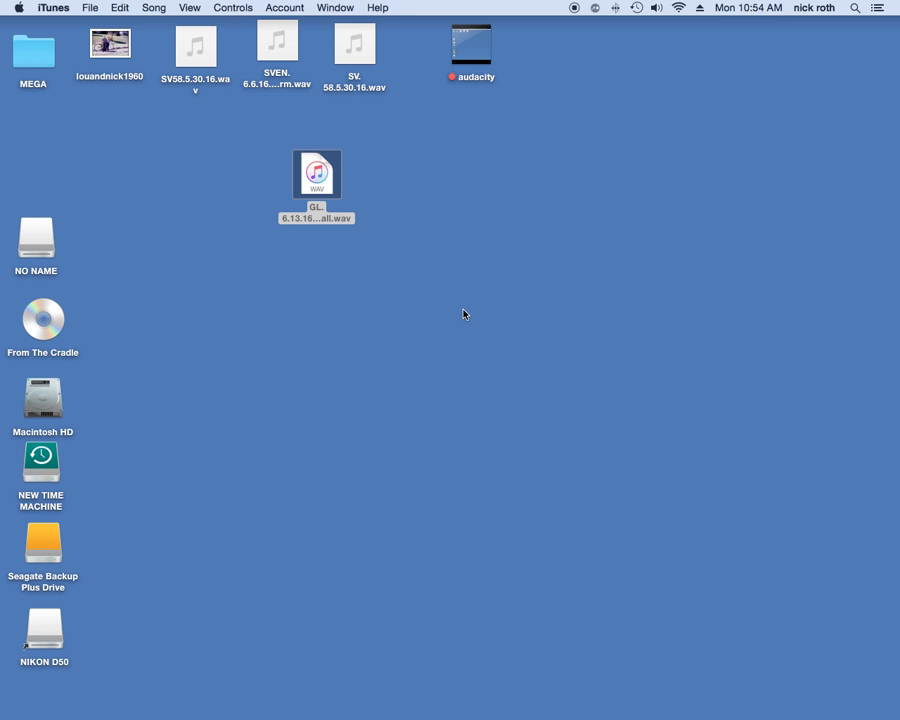
Bring up the iTunes window, pause the playback and quit iTunes
mouse_move(36, 712)
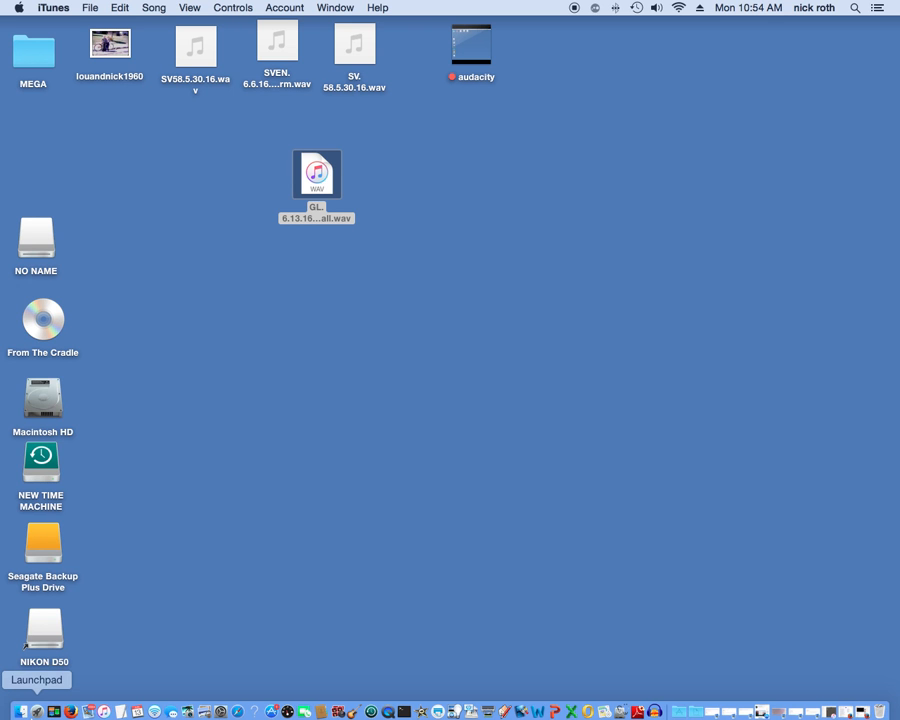
click(99, 711)
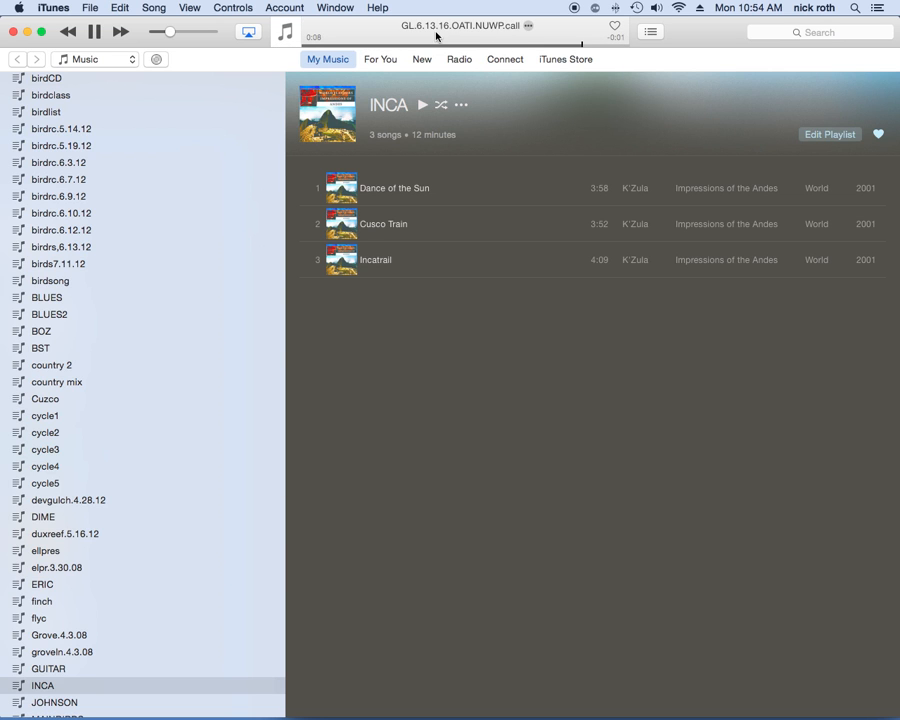
click(93, 32)
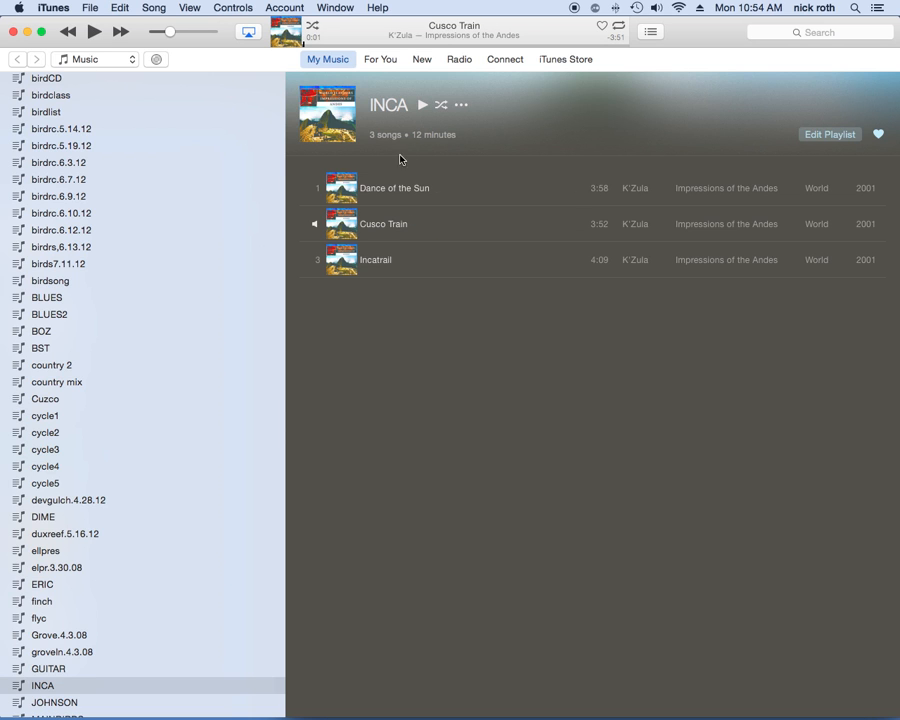
click(54, 12)
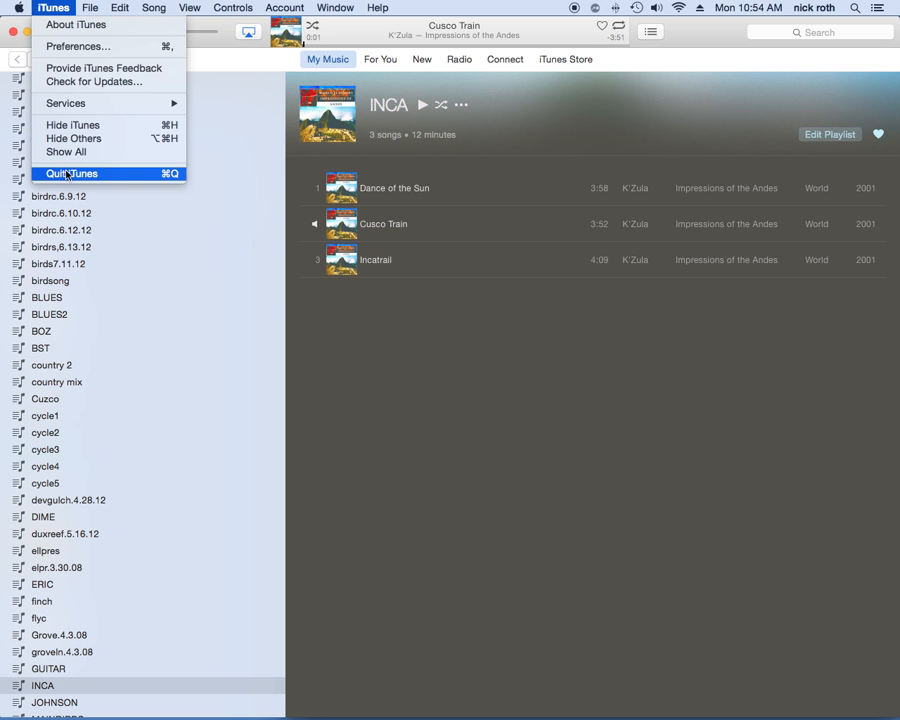
click(67, 174)
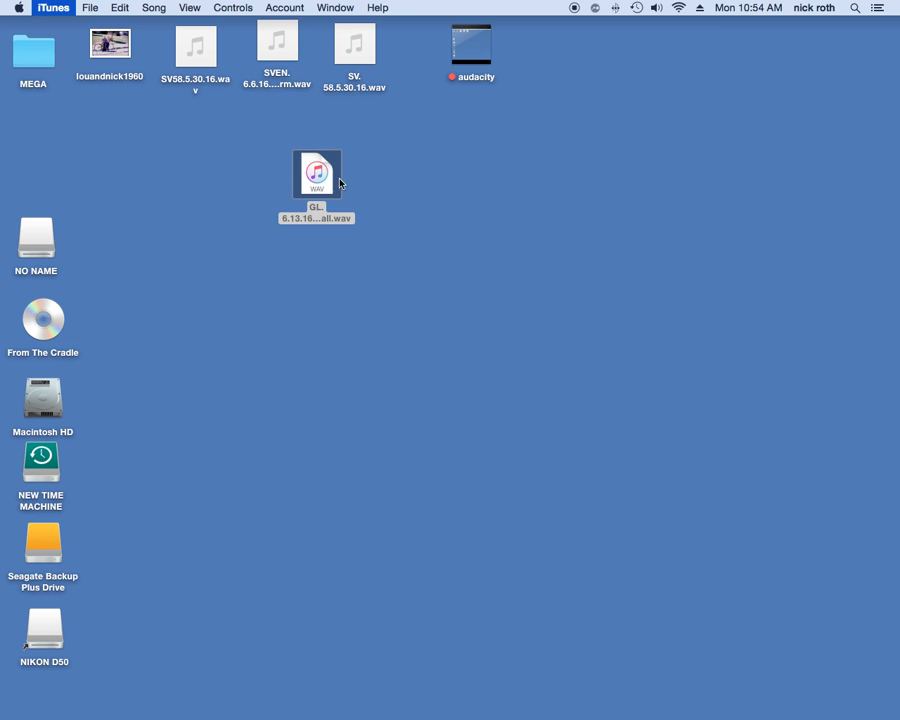
Create a new folder named GROVELANE on the desktop
right_click(516, 168)
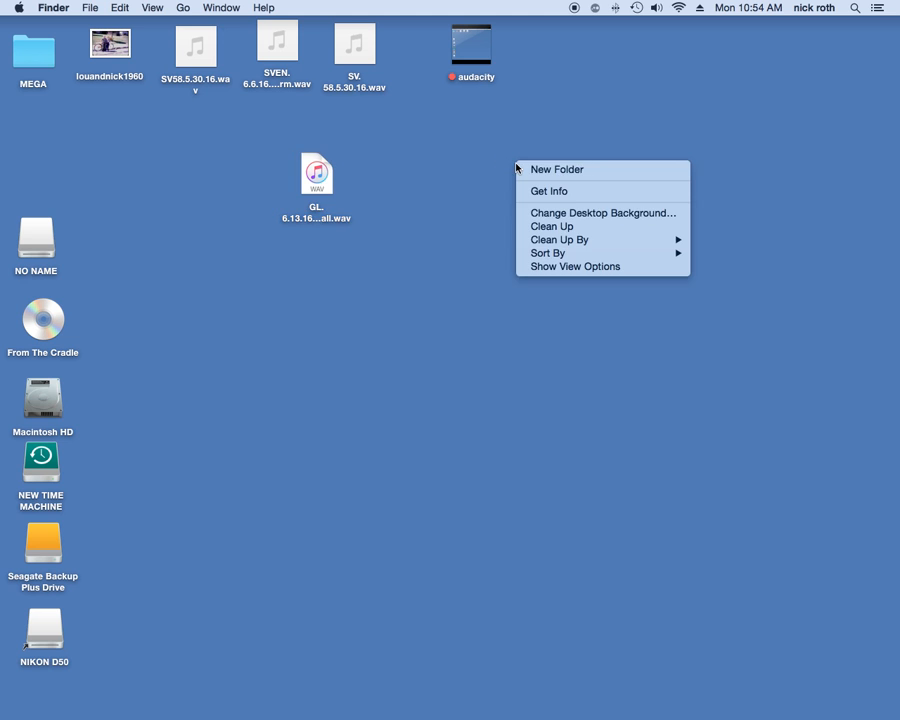
click(538, 176)
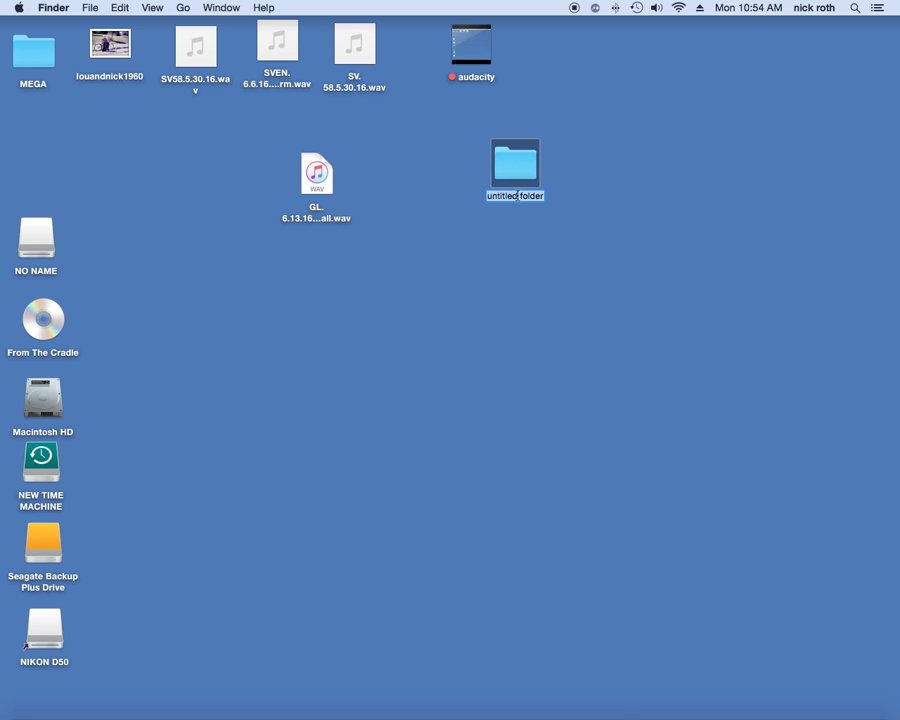
text(G)
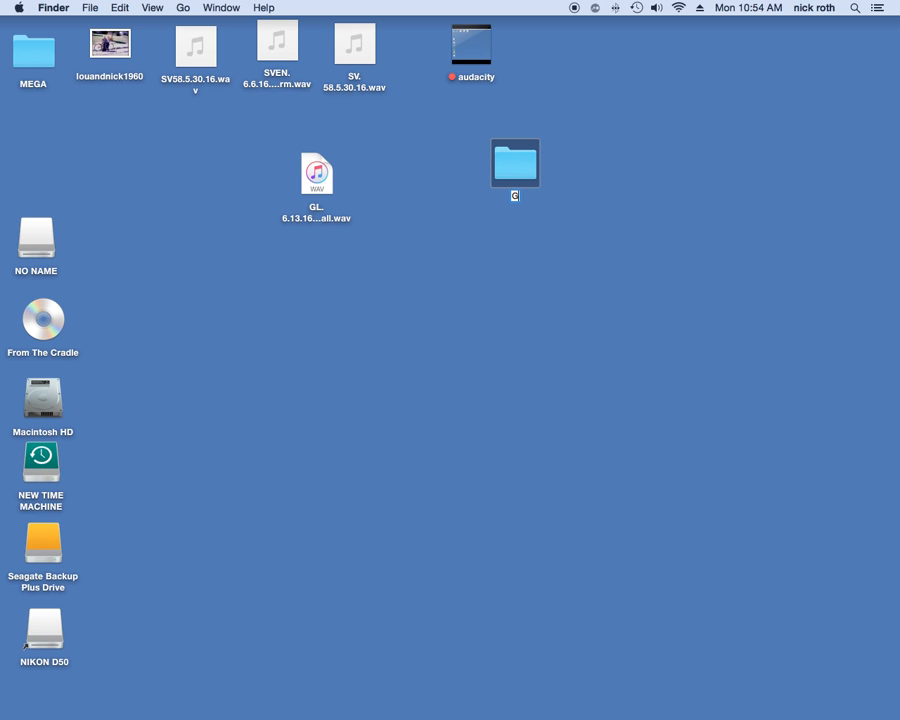
text(ROVELANE)
click(598, 186)
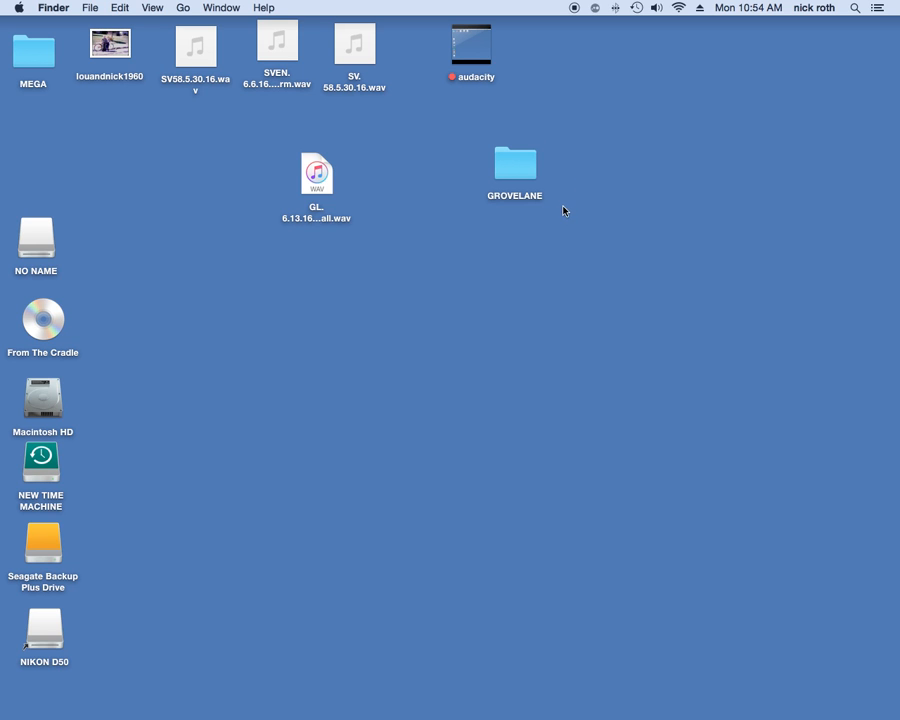
Create a second desktop folder named REC
right_click(679, 150)
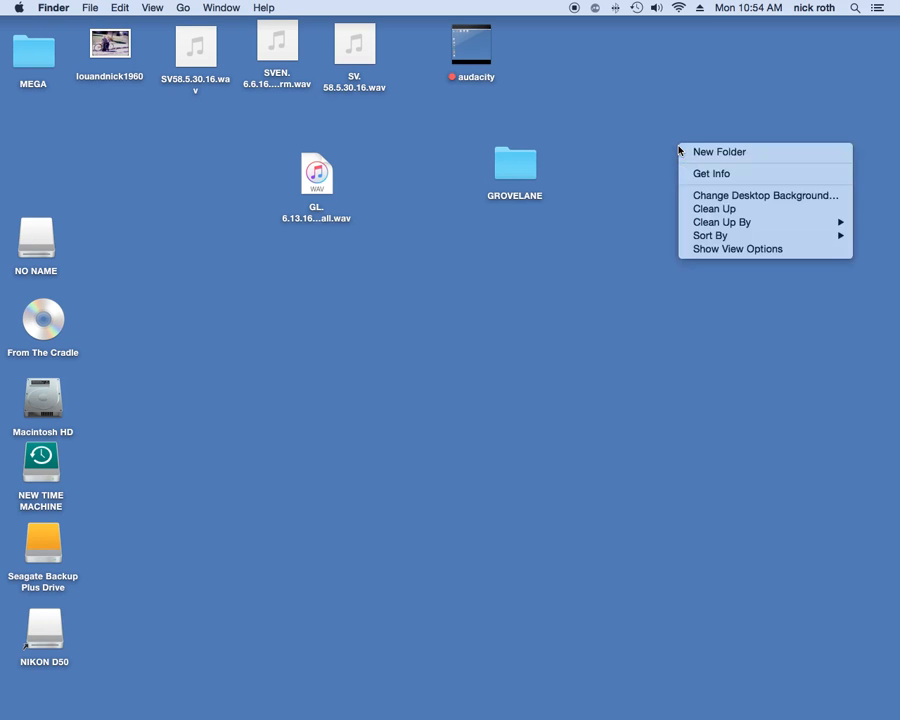
click(697, 152)
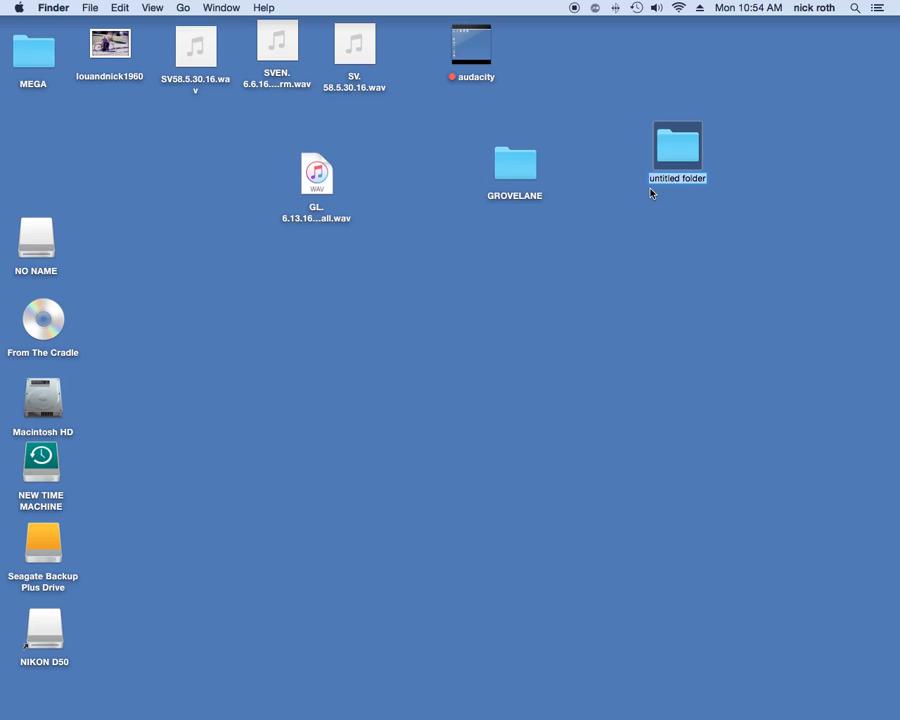
text(REC)
click(642, 224)
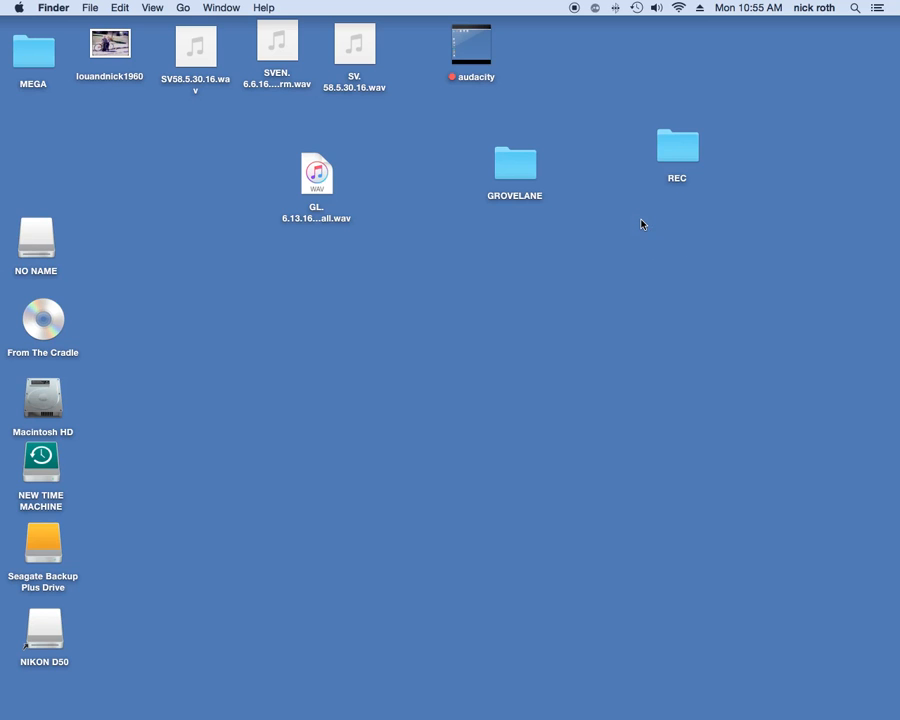
Move the exported GL WAV file into the GROVELANE folder, and put the GROVELANE folder inside REC
click(317, 181)
drag(317, 181, 510, 172)
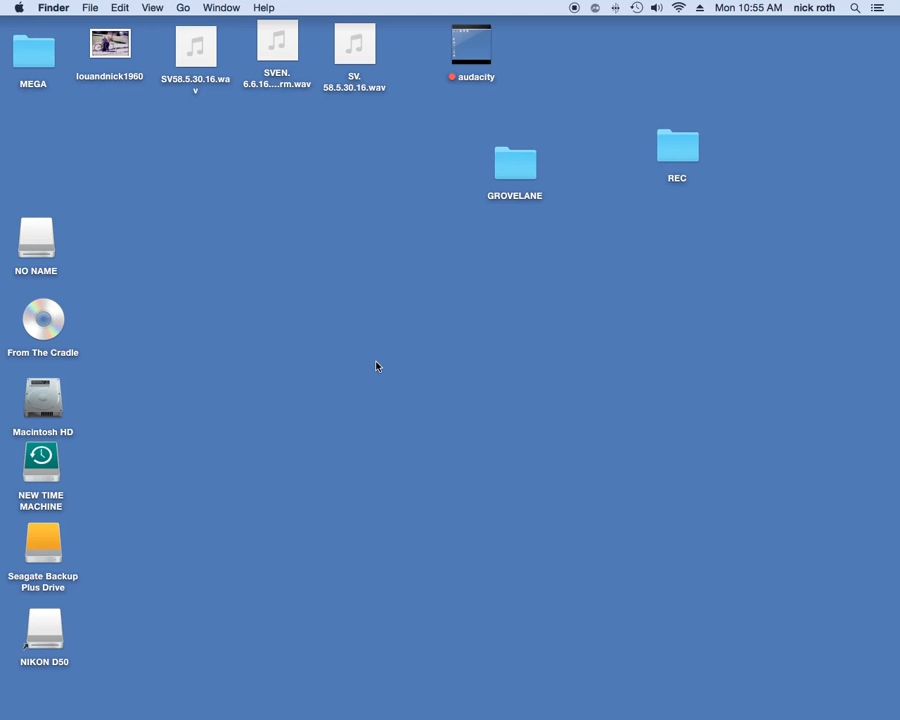
drag(516, 165, 672, 148)
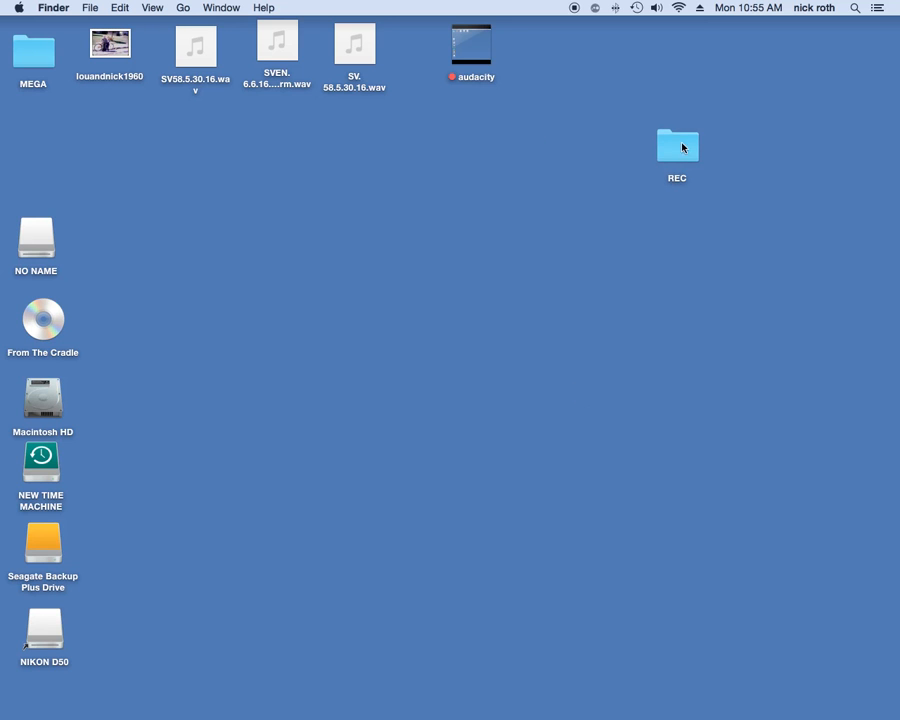
Open REC and its GROVELANE subfolder to check for the WAV file, and close the folder window
double_click(682, 158)
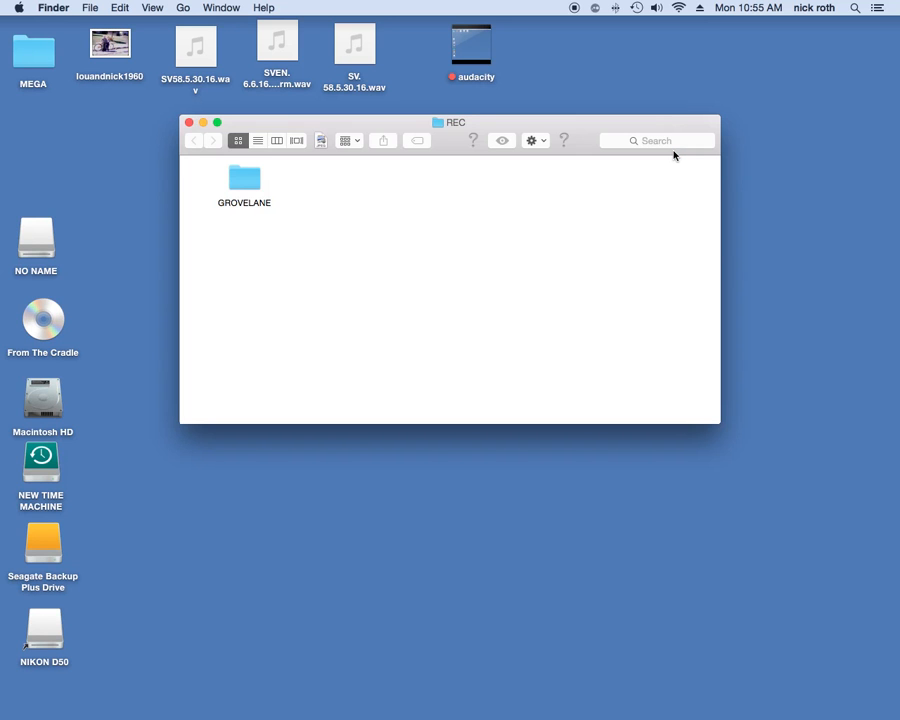
click(243, 183)
double_click(243, 183)
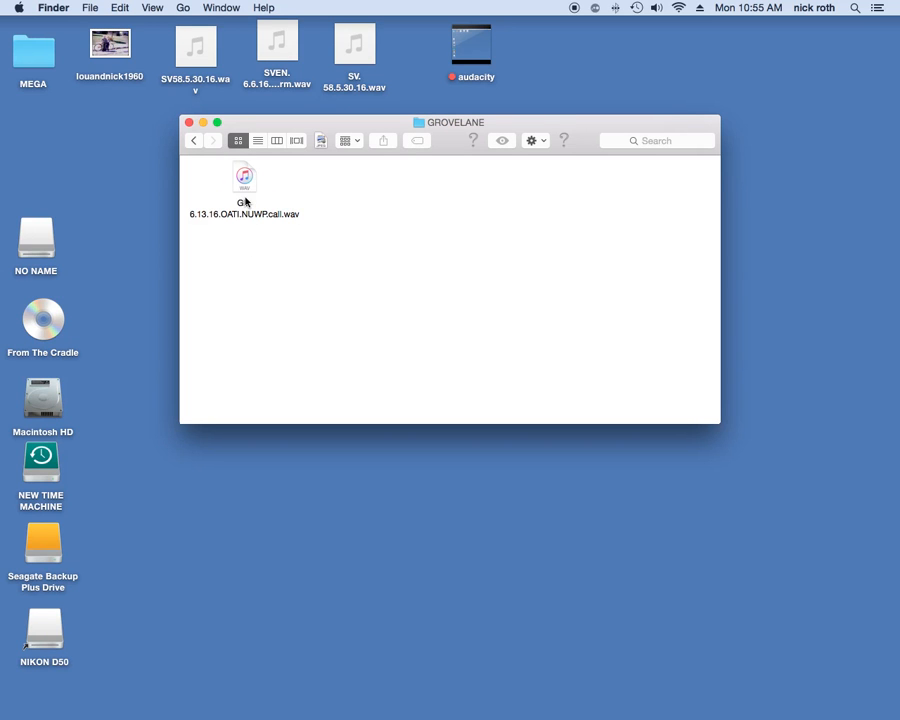
click(191, 139)
click(192, 139)
click(189, 122)
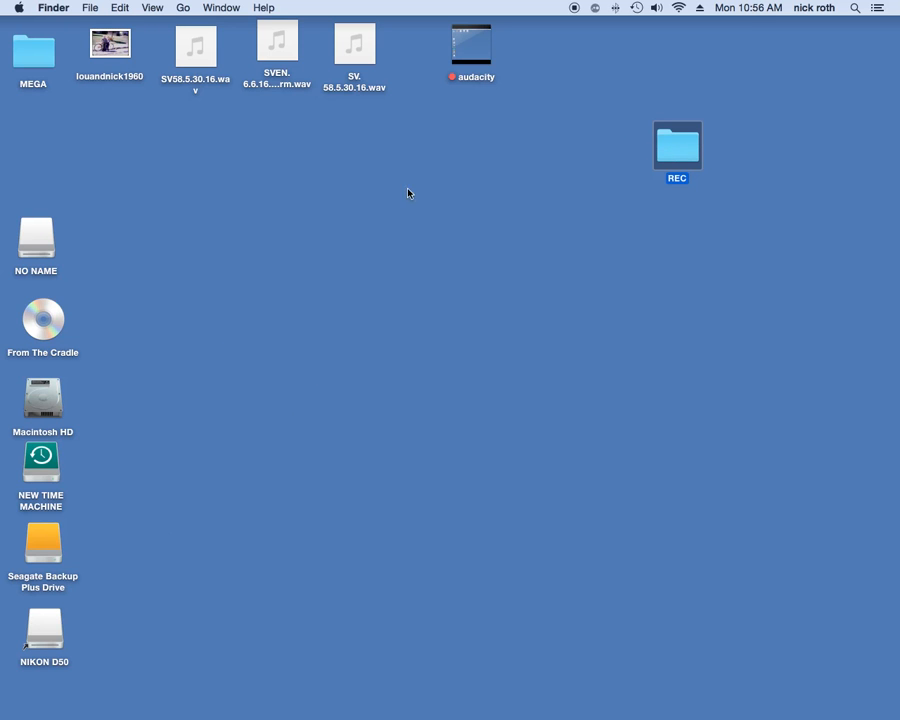
Switch to Mail and start a new message addressed to the intended contact
mouse_move(193, 713)
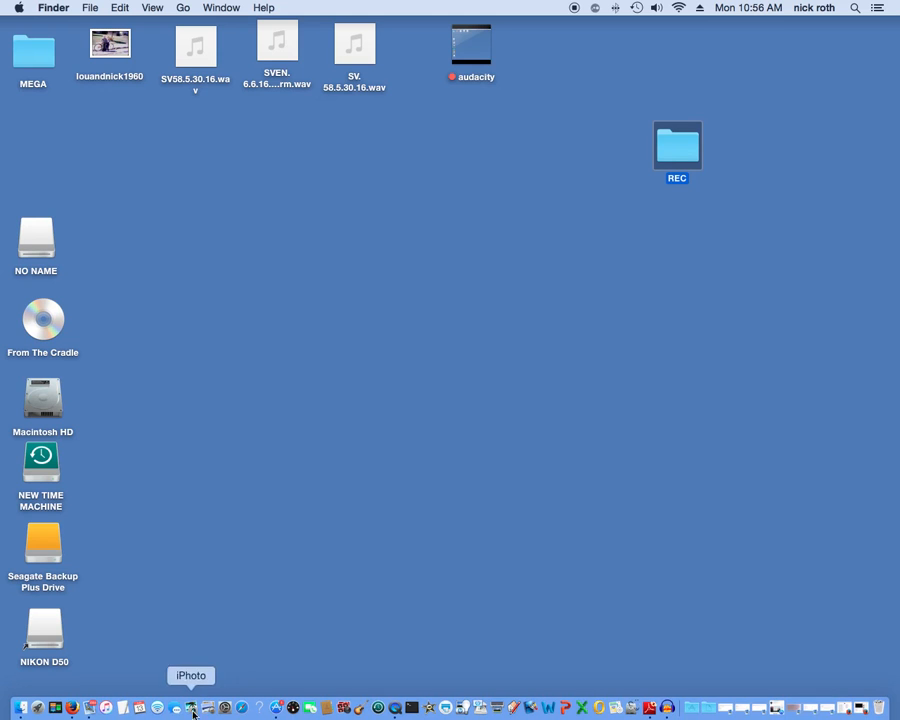
click(90, 710)
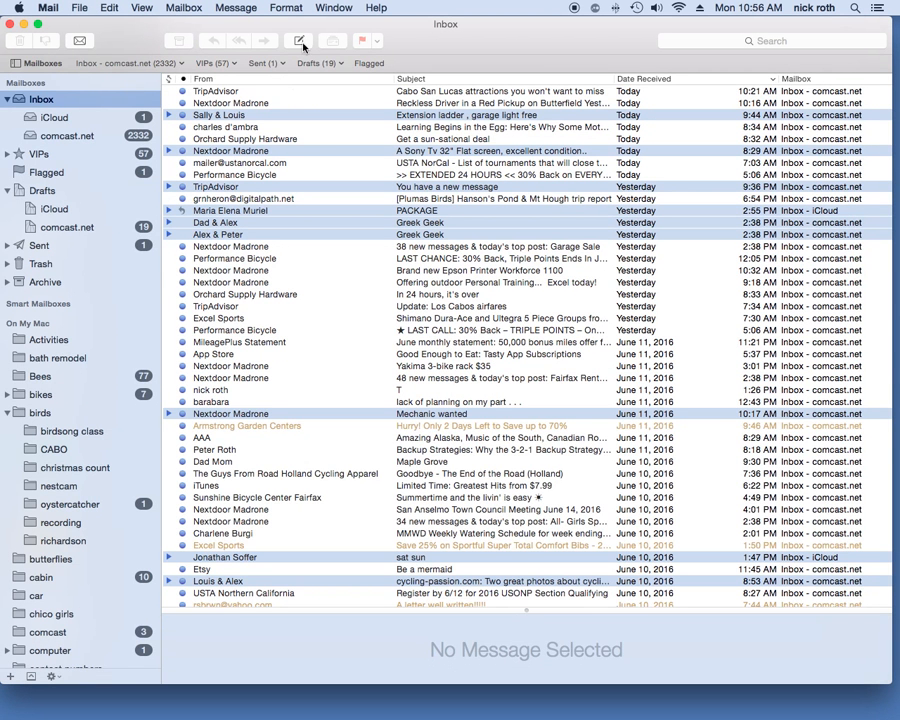
click(299, 43)
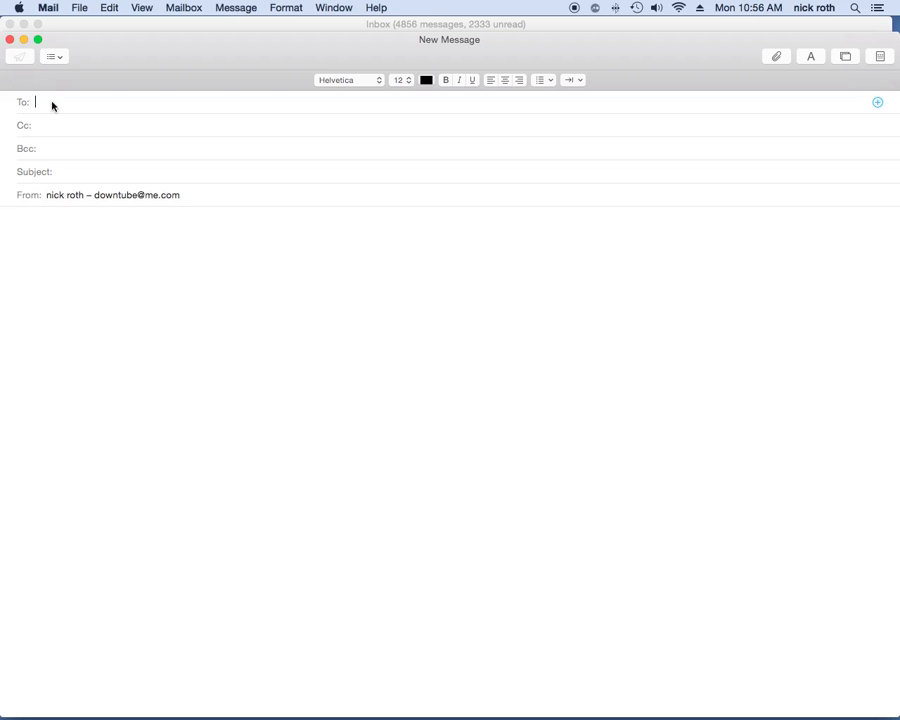
text(ma)
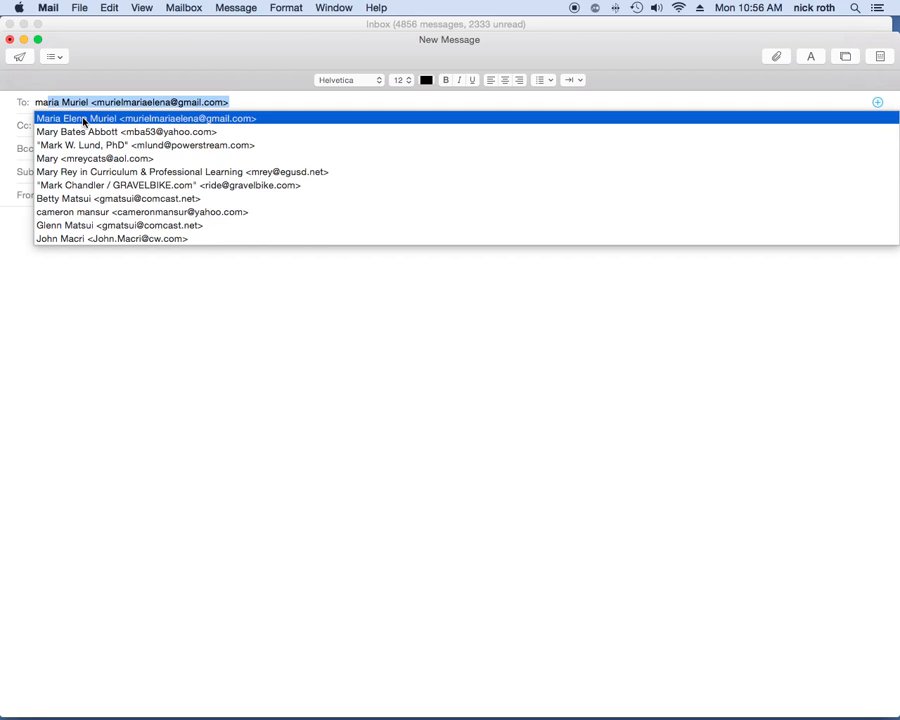
key(Return)
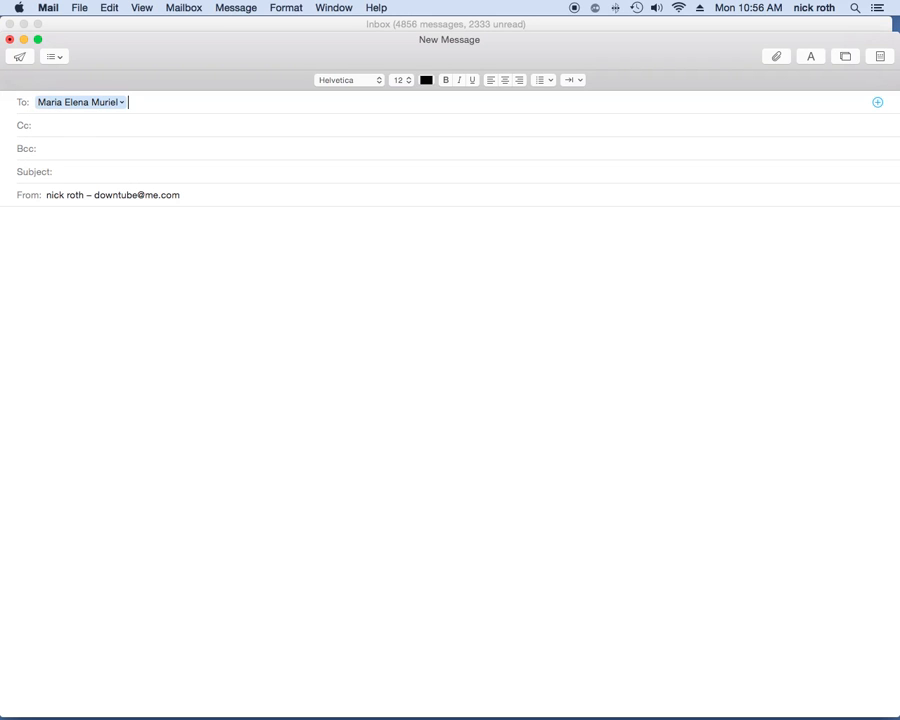
Set the message subject to "recording" and write a short greeting beginning with "Hola" in the body
click(67, 170)
text(recording)
click(47, 222)
text(Hola nick)
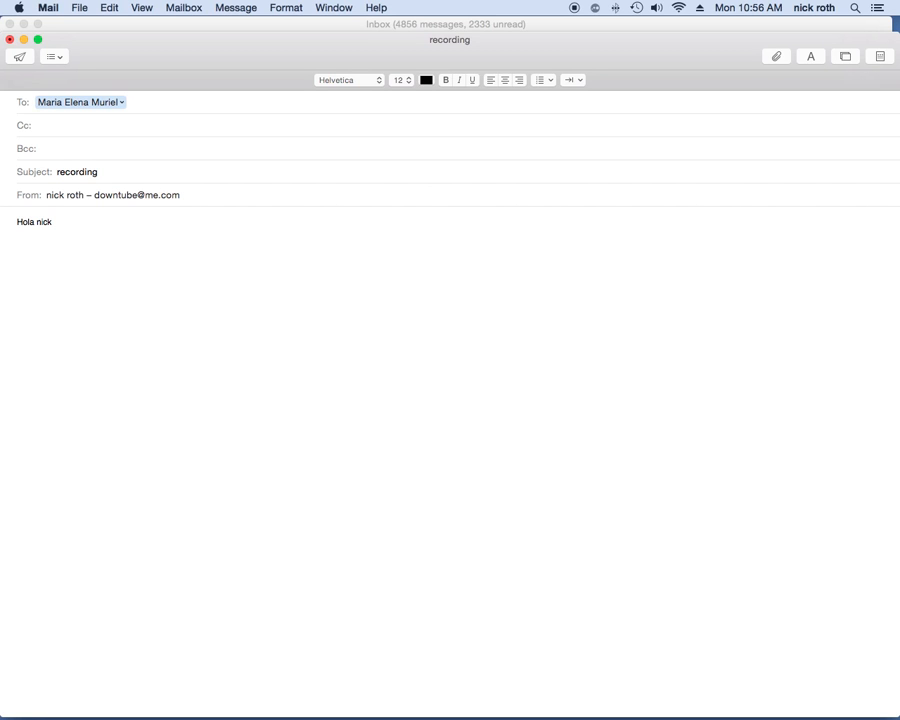
key(Return)
key(Return)
Attach GL.6.13.16.OATI.NUWP.call.wav from the GROVELANE folder inside REC to the message
click(777, 57)
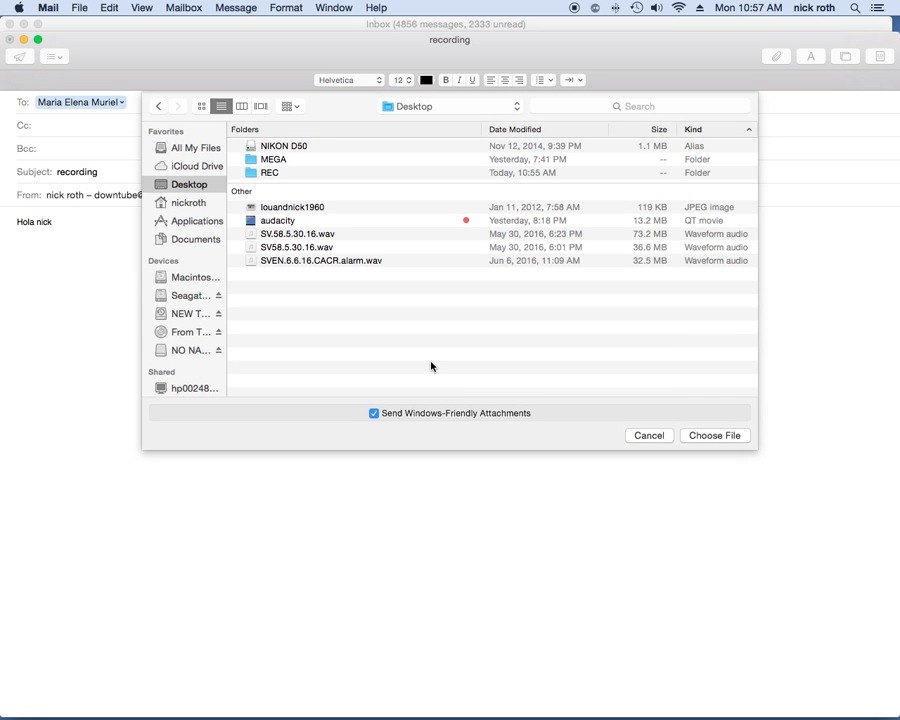
double_click(277, 173)
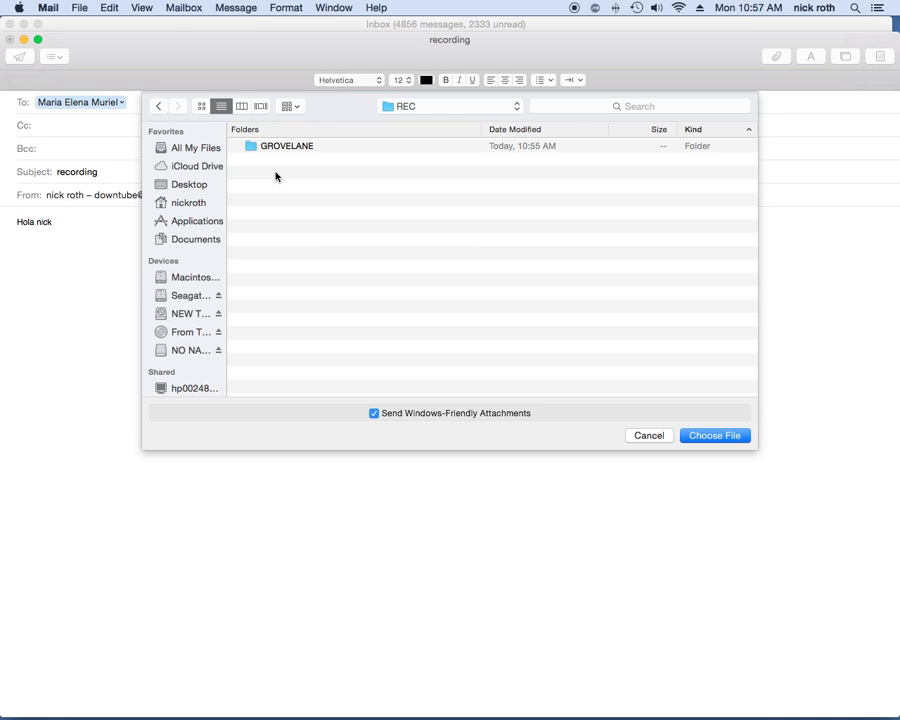
click(281, 147)
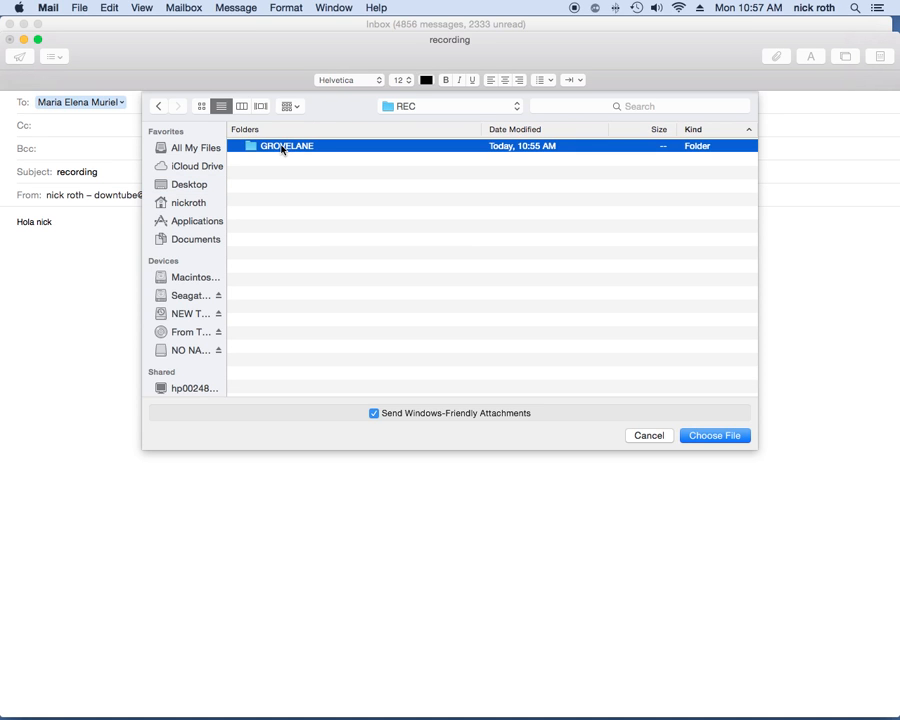
double_click(353, 150)
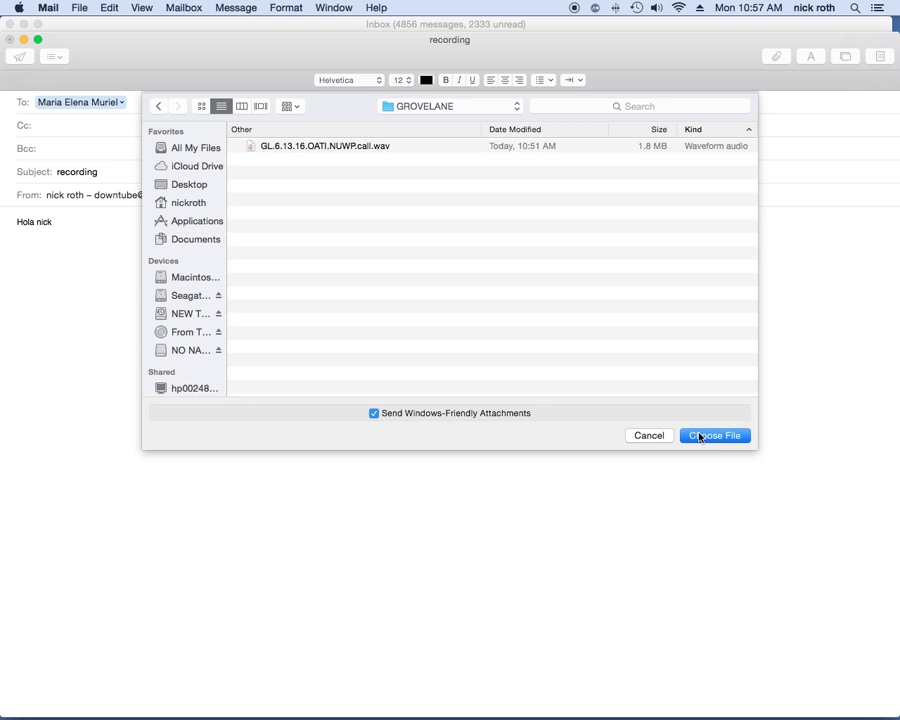
right_click(345, 148)
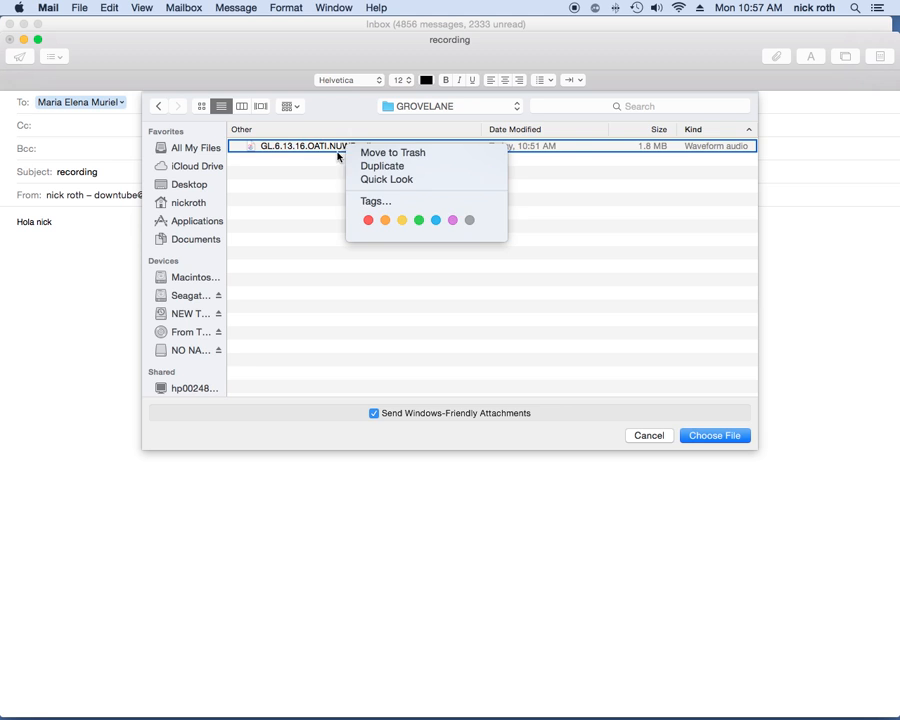
click(307, 150)
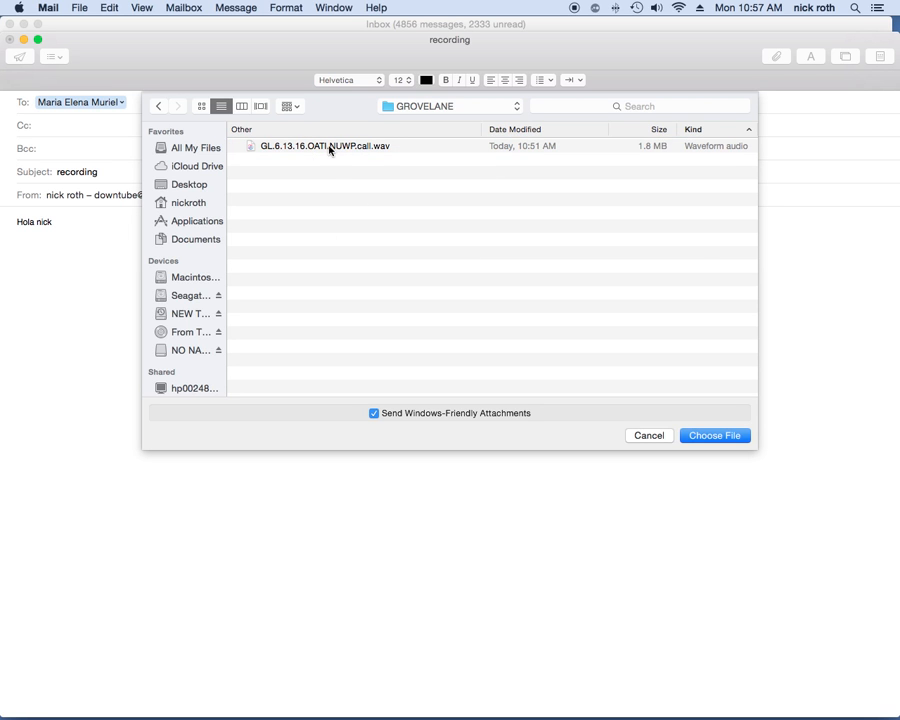
click(330, 150)
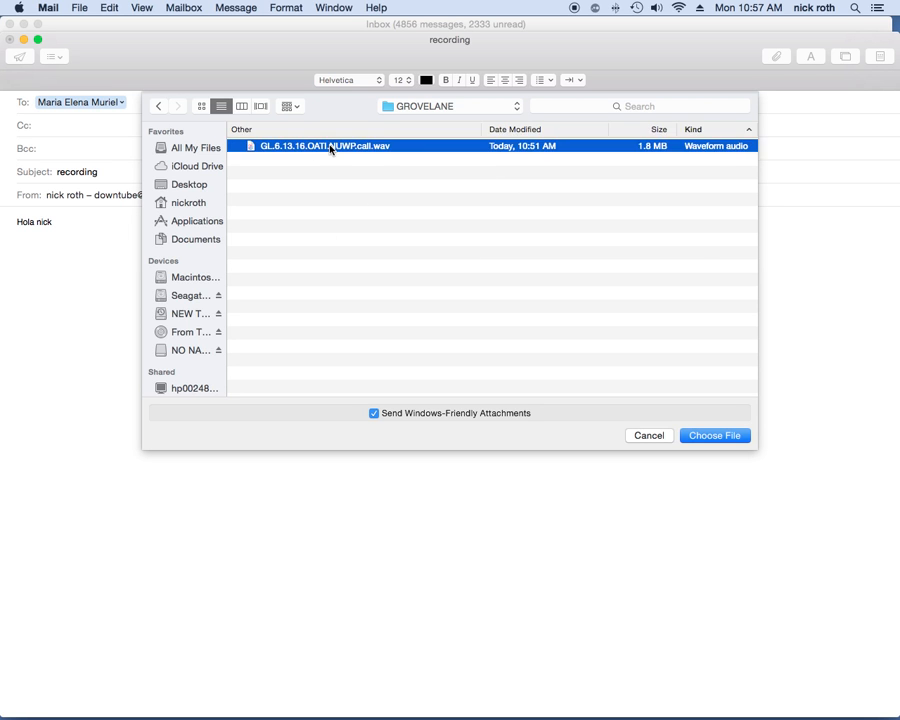
click(714, 436)
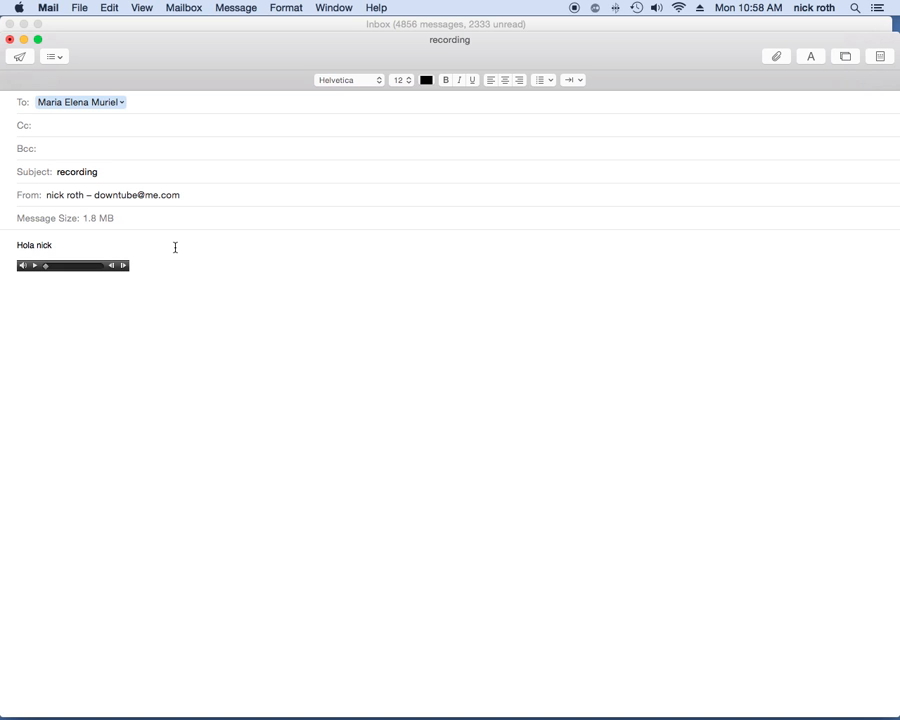
Send the message with the recording and view its copy in the Sent mailbox
click(20, 56)
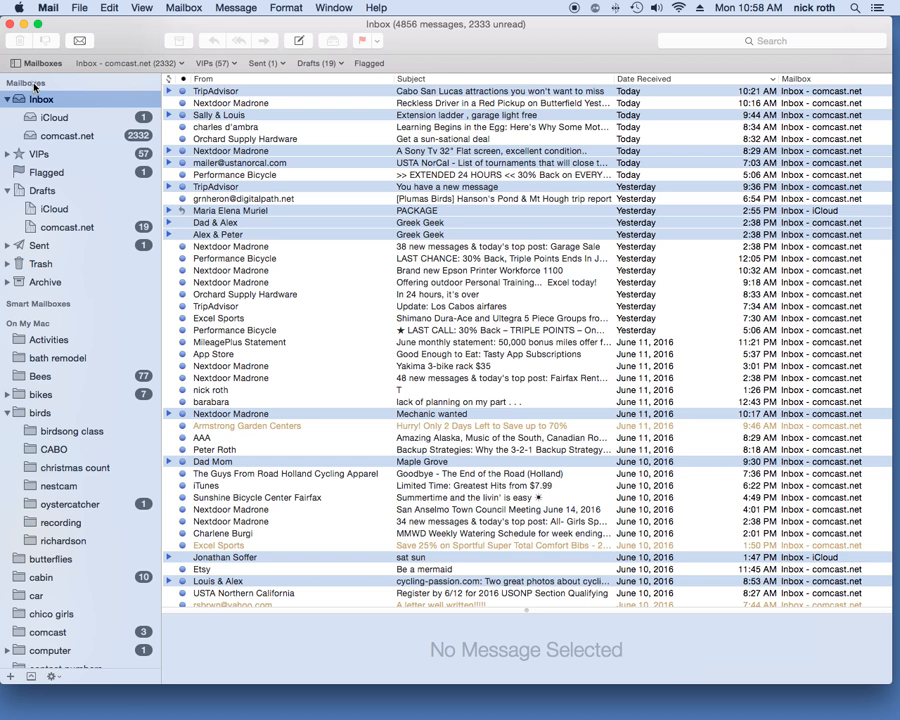
click(62, 246)
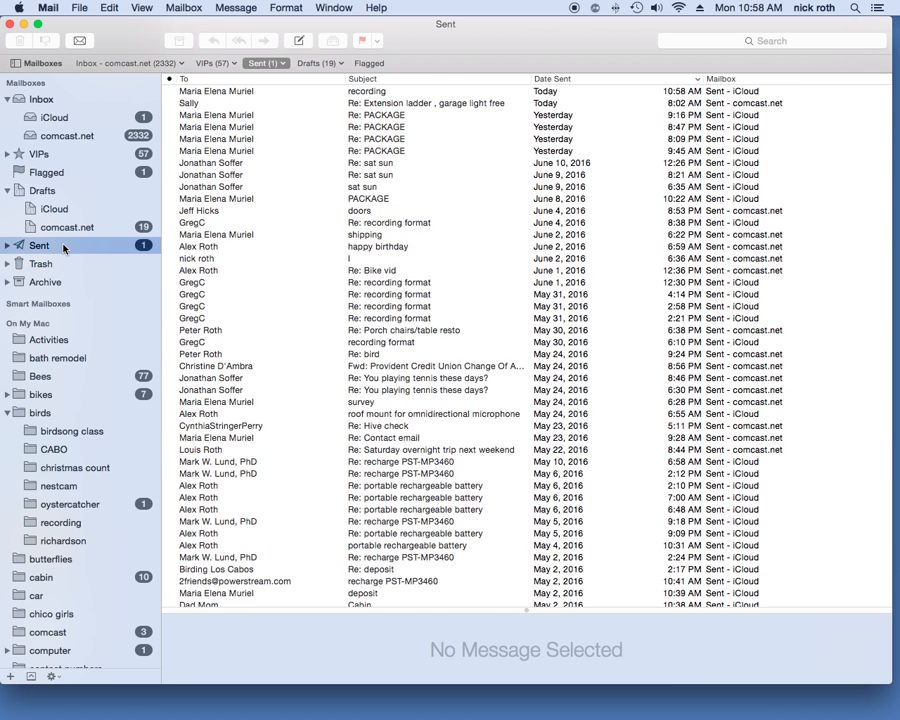
click(397, 91)
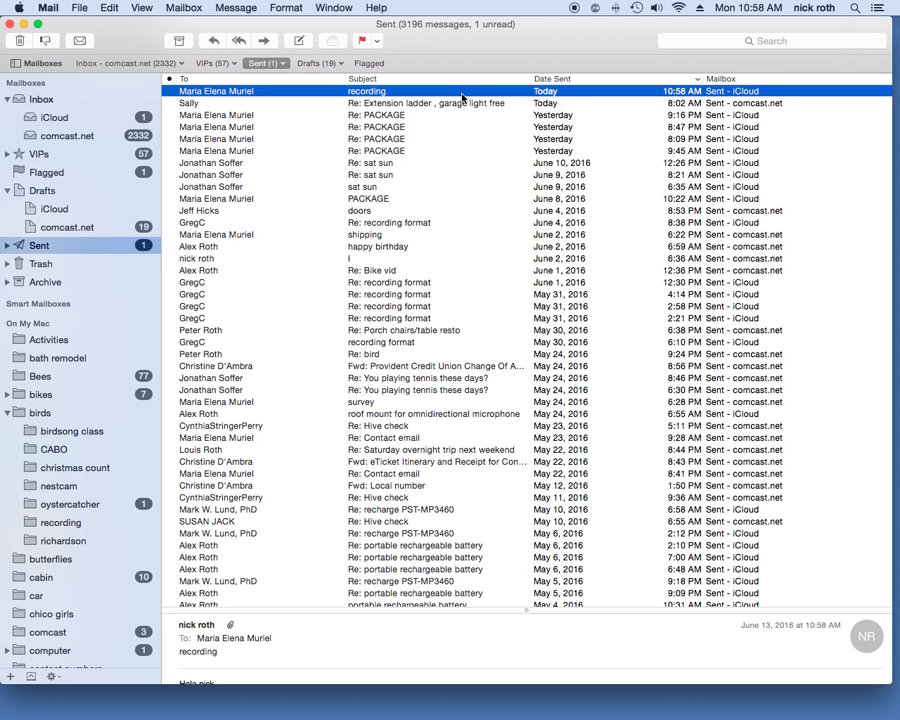
Start another message from the comcast.net account to the same contact with the subject "rec"
click(74, 136)
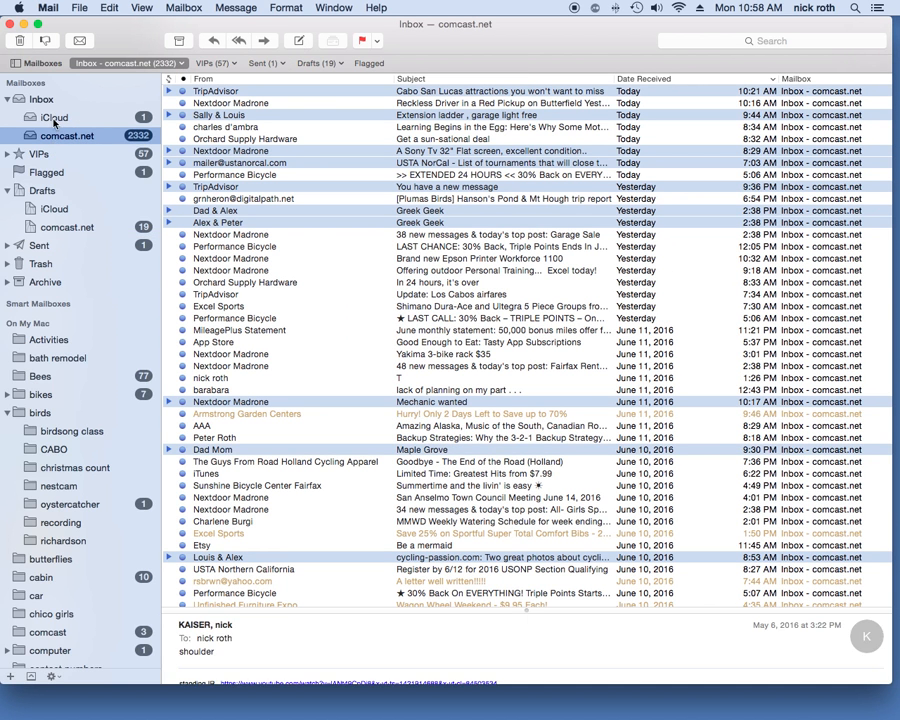
click(300, 43)
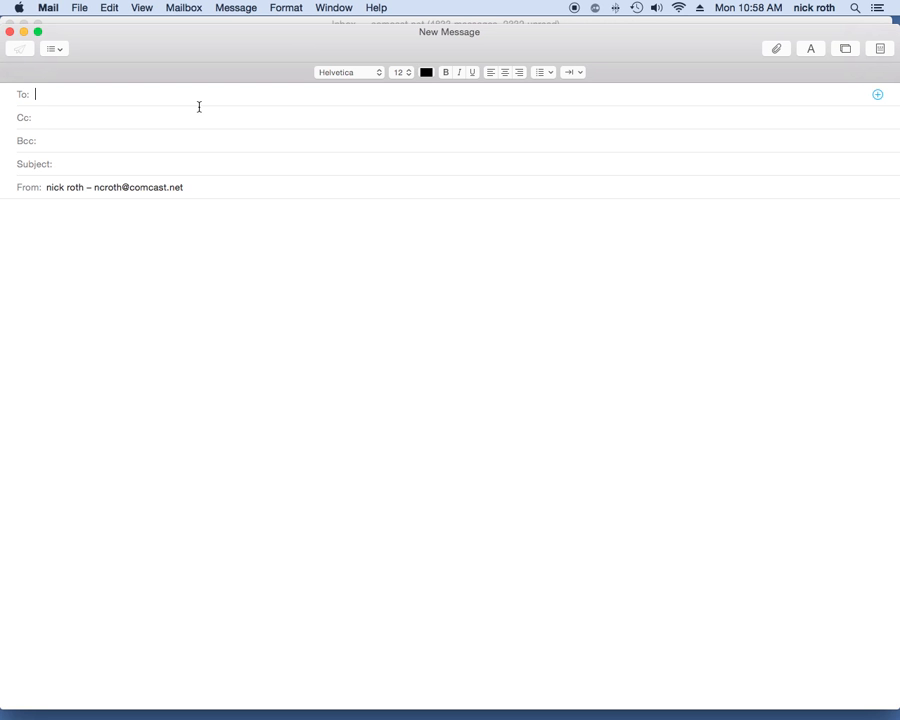
text(ma)
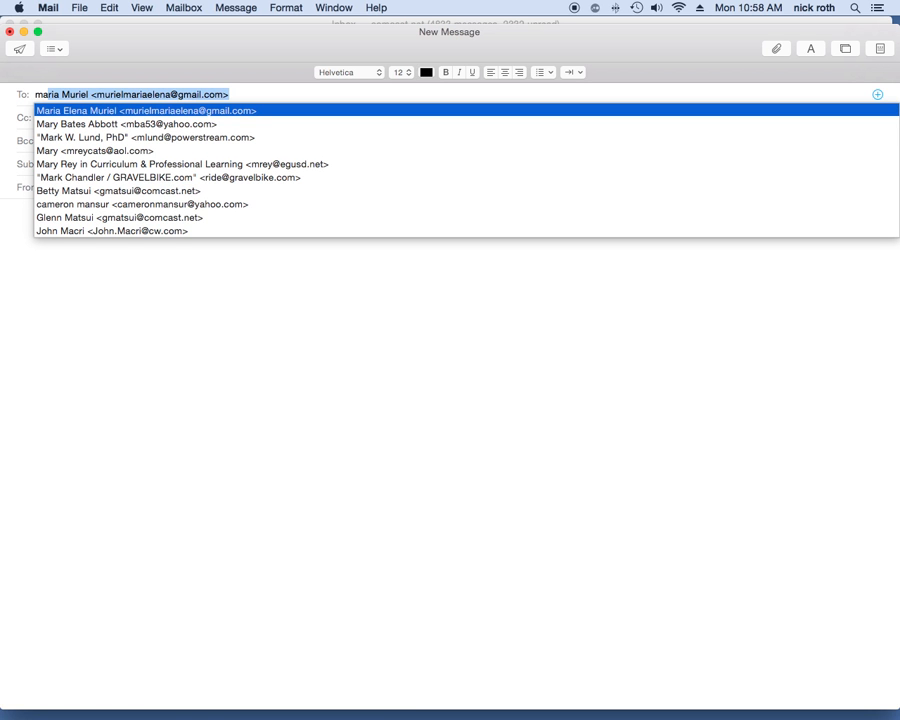
key(Return)
click(80, 164)
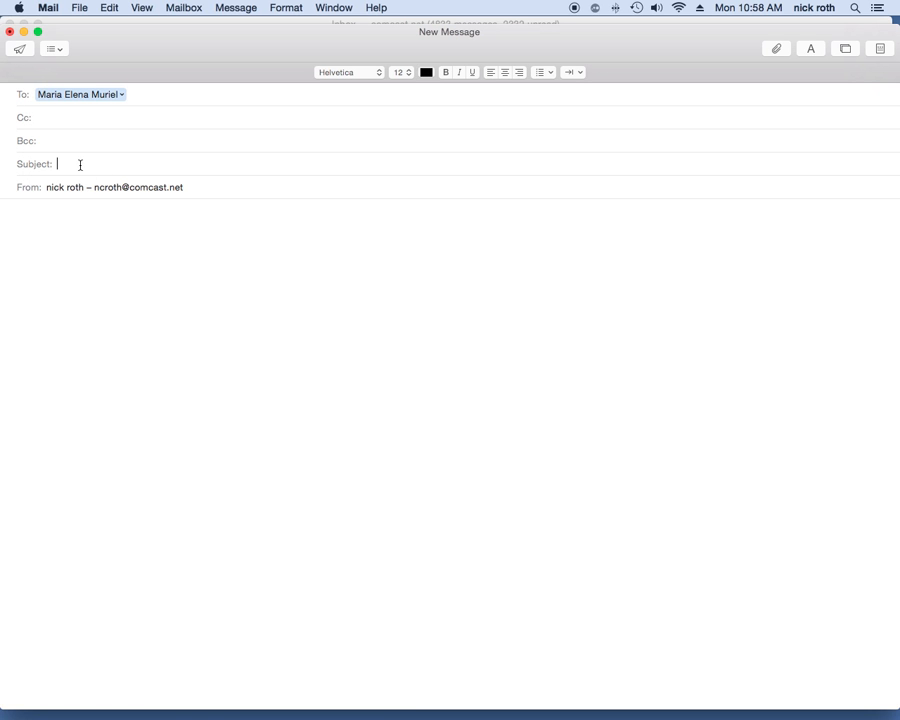
text(rec)
Attach GL.6.13.16.OATI.NUWP.call.wav from the GROVELANE folder to the "rec" message
click(51, 222)
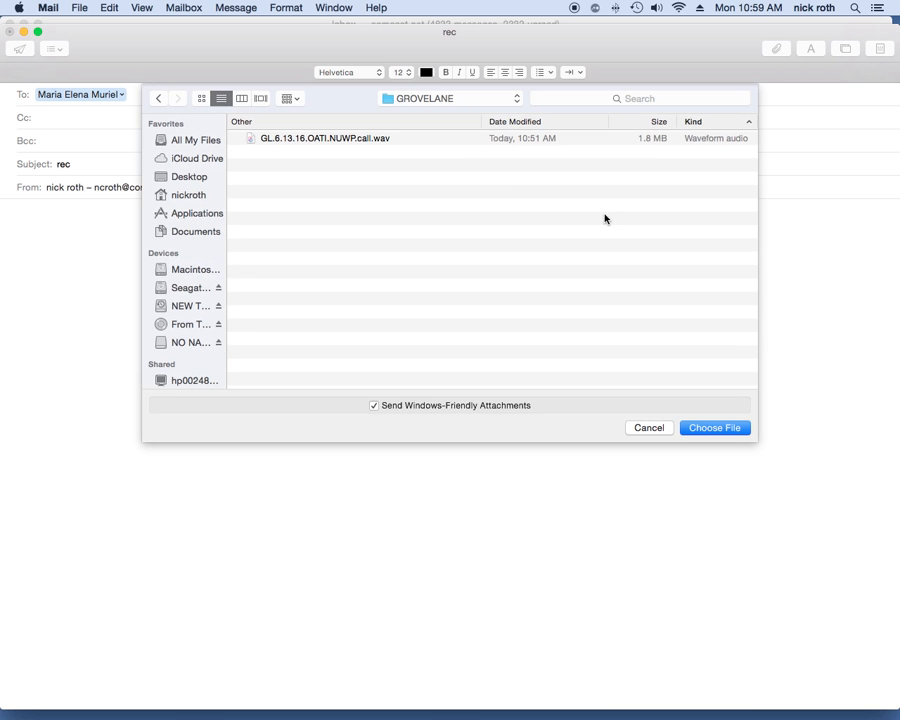
click(456, 137)
click(699, 428)
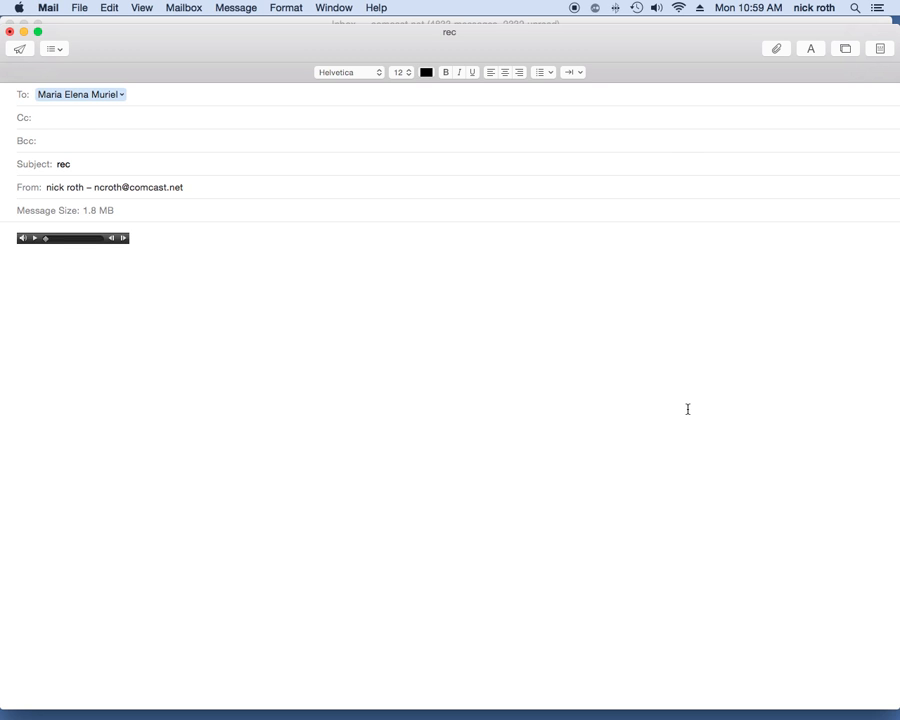
Send the "rec" message, check the Sent mailbox for it, and close the Mail window
click(20, 49)
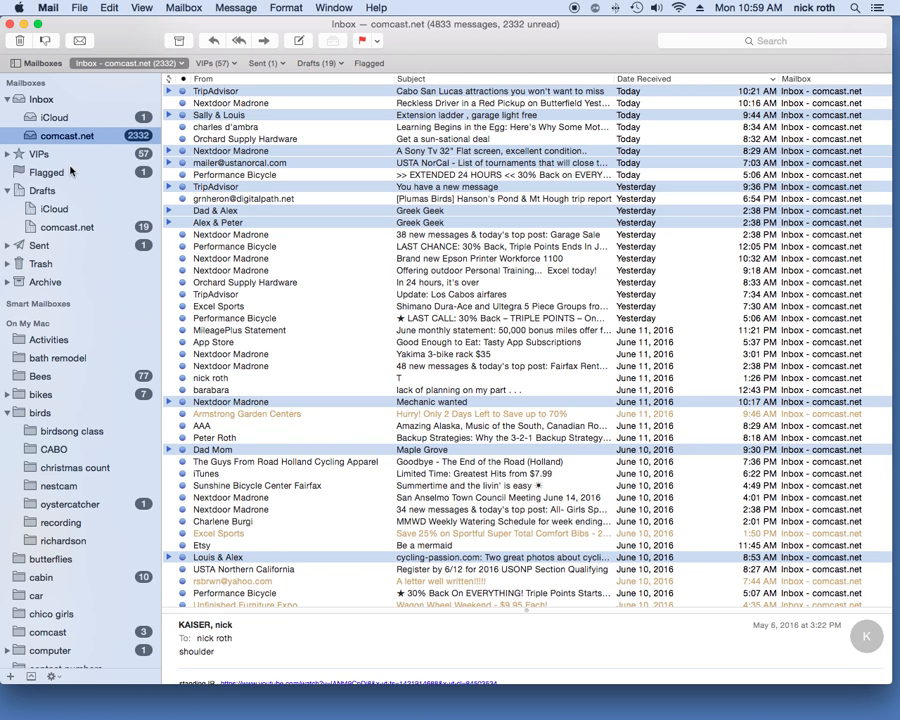
click(28, 246)
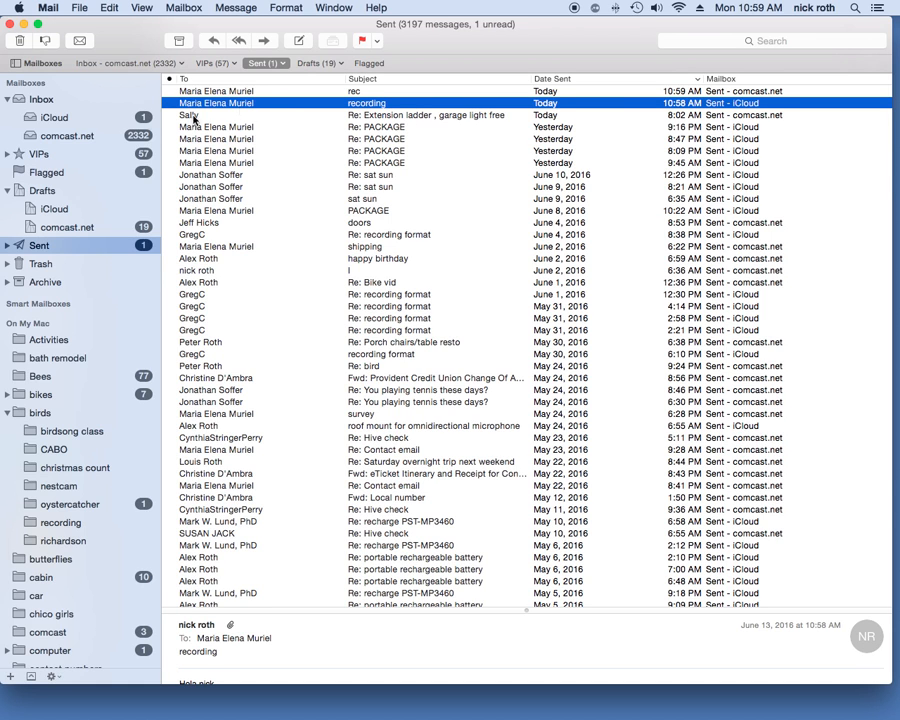
click(10, 23)
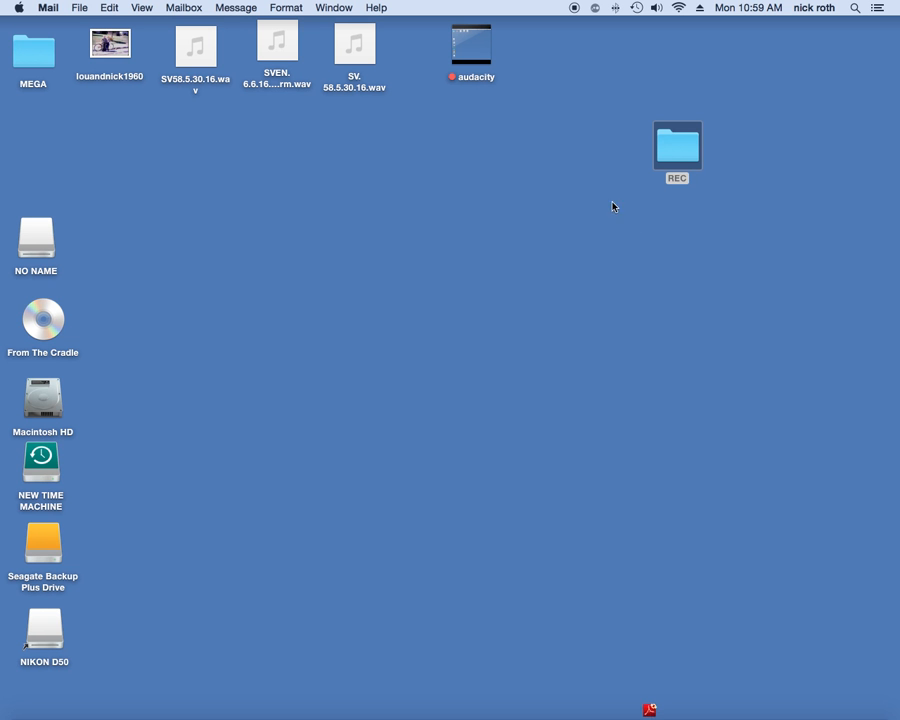